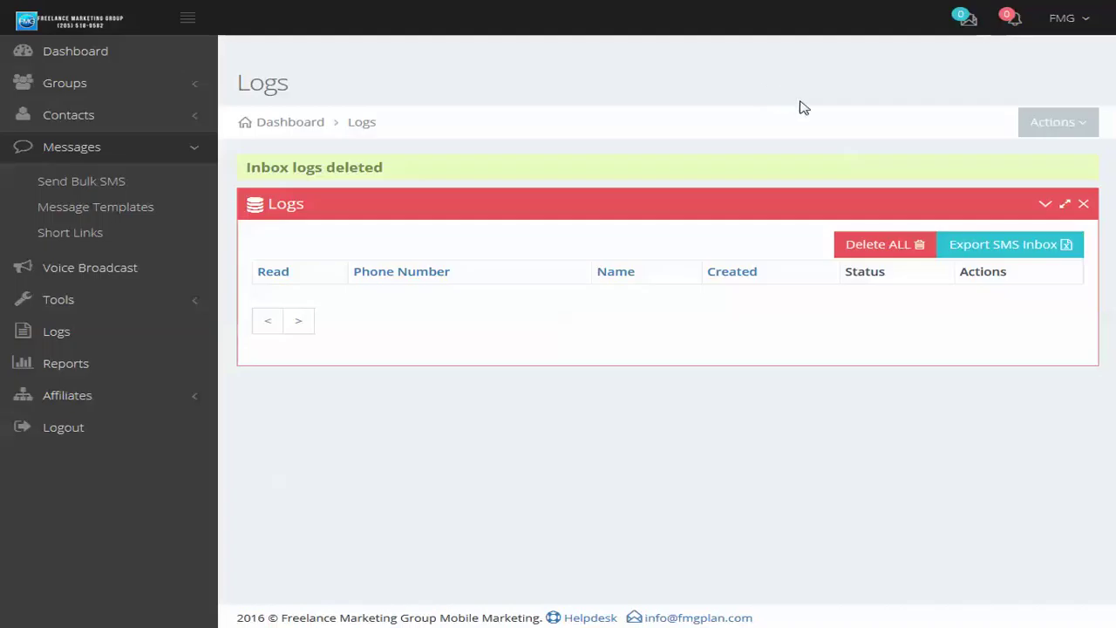
{"action": "left_click", "coordinate": [1028, 129]}
{"action": "left_click", "coordinate": [759, 198]}
{"action": "left_click", "coordinate": [77, 87]}
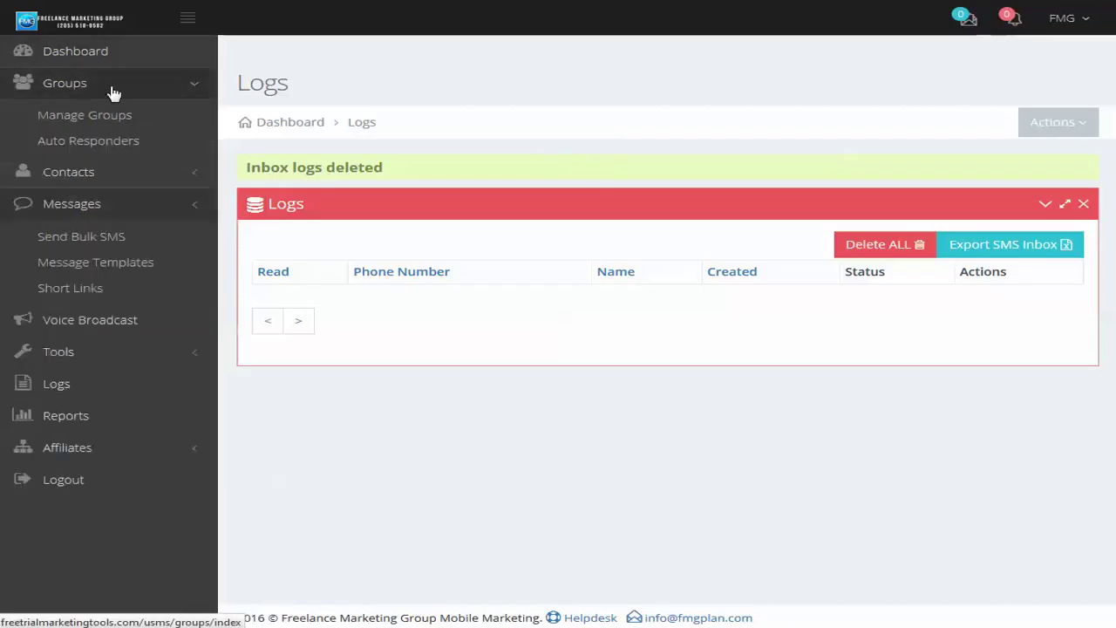
{"action": "left_click", "coordinate": [74, 178]}
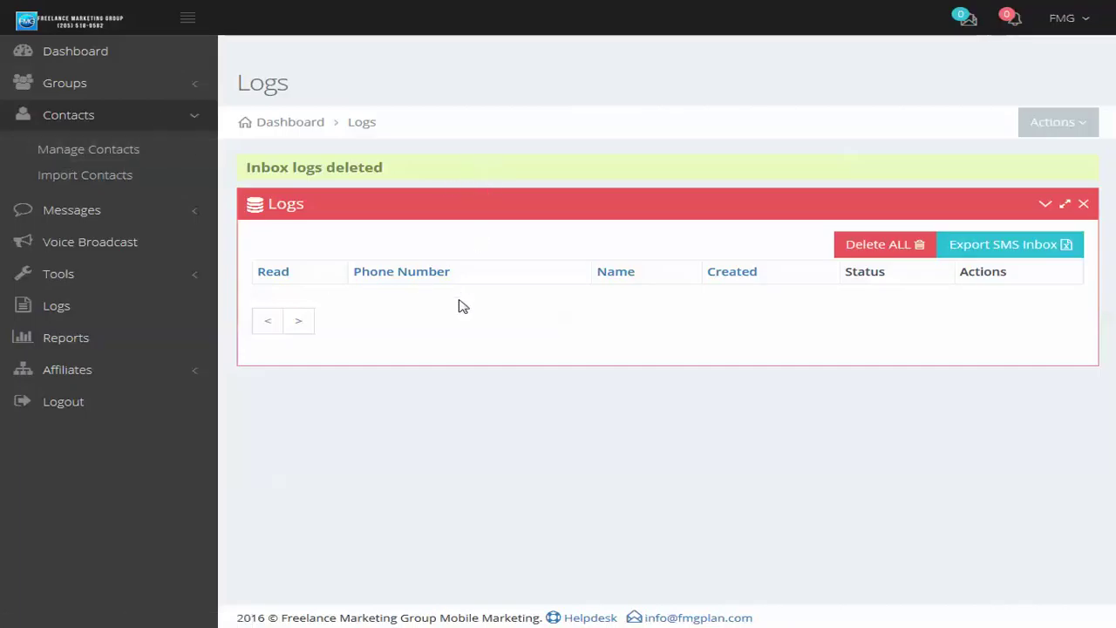
Step: Open the Short Links page from the messaging options
{"action": "left_click", "coordinate": [80, 213]}
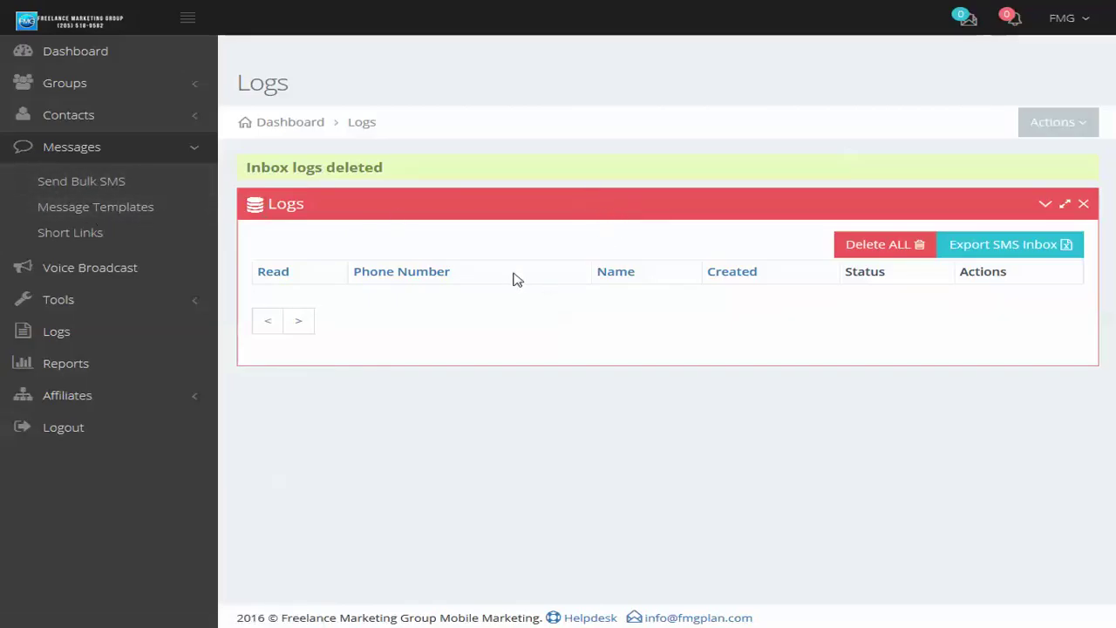
{"action": "left_click", "coordinate": [78, 239]}
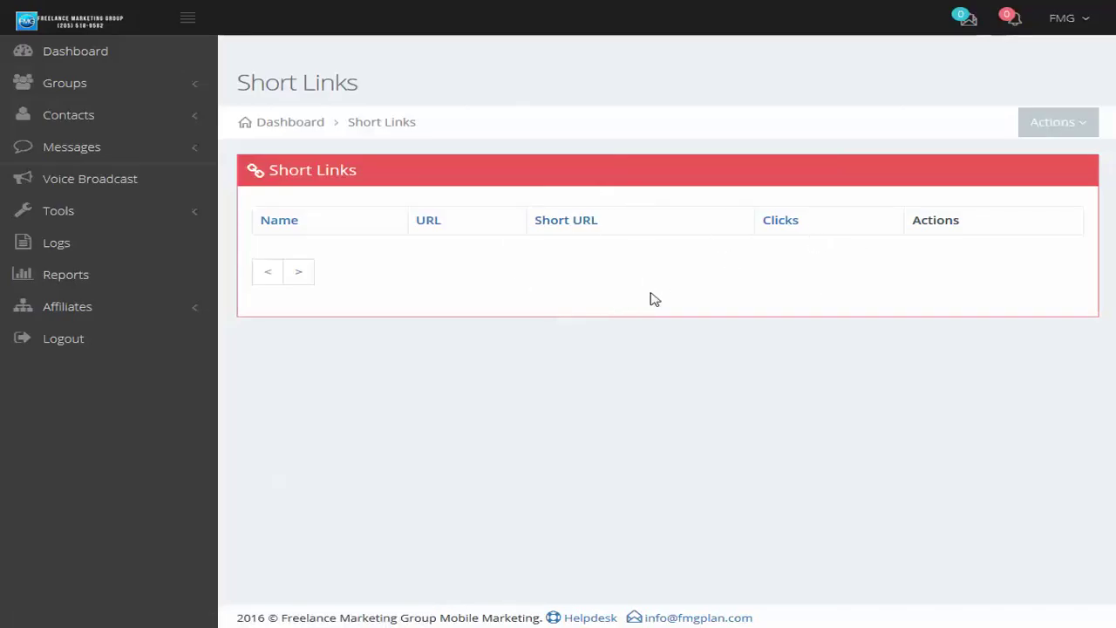
Step: Open the bulk SMS form and view its additional actions for sent and scheduled messages
{"action": "left_click", "coordinate": [62, 156]}
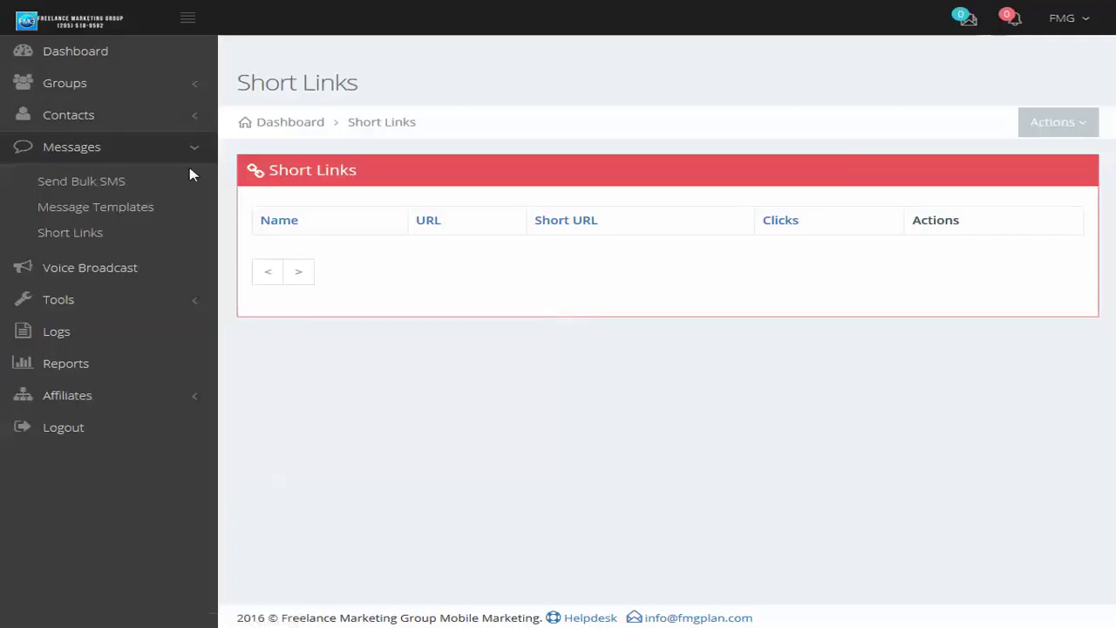
{"action": "left_click", "coordinate": [77, 187]}
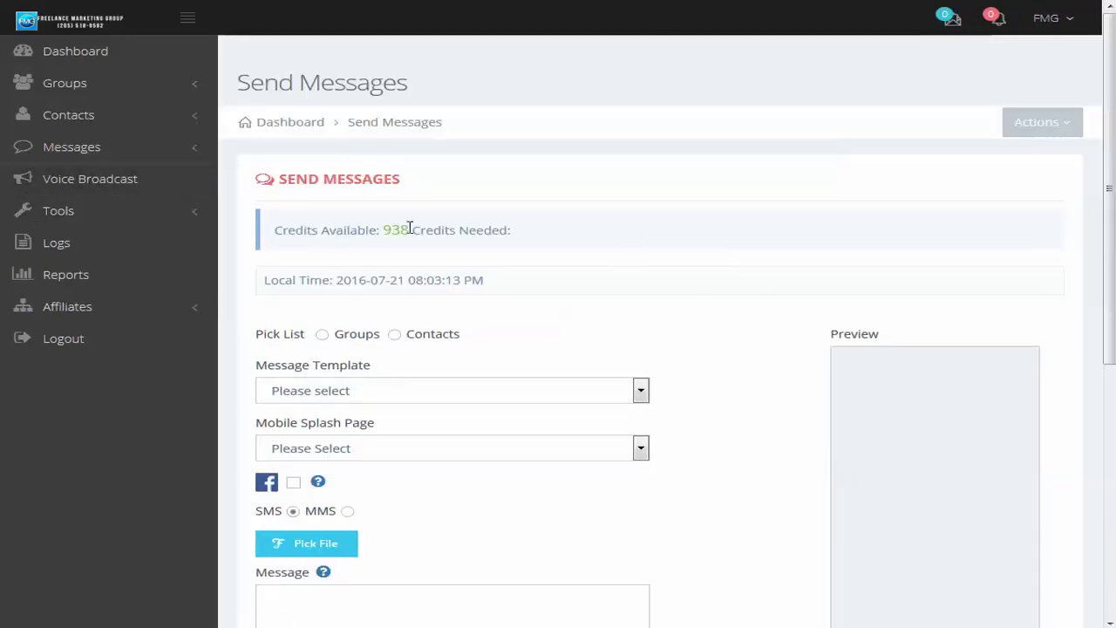
{"action": "left_click", "coordinate": [1069, 129]}
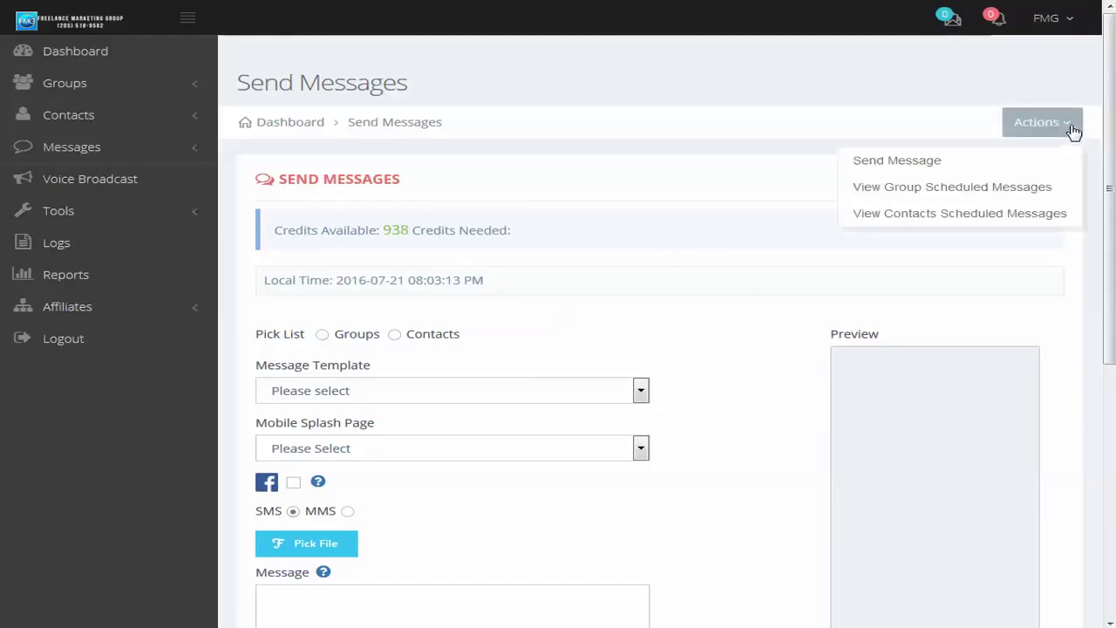
{"action": "left_click", "coordinate": [1073, 131]}
{"action": "left_click", "coordinate": [1074, 131]}
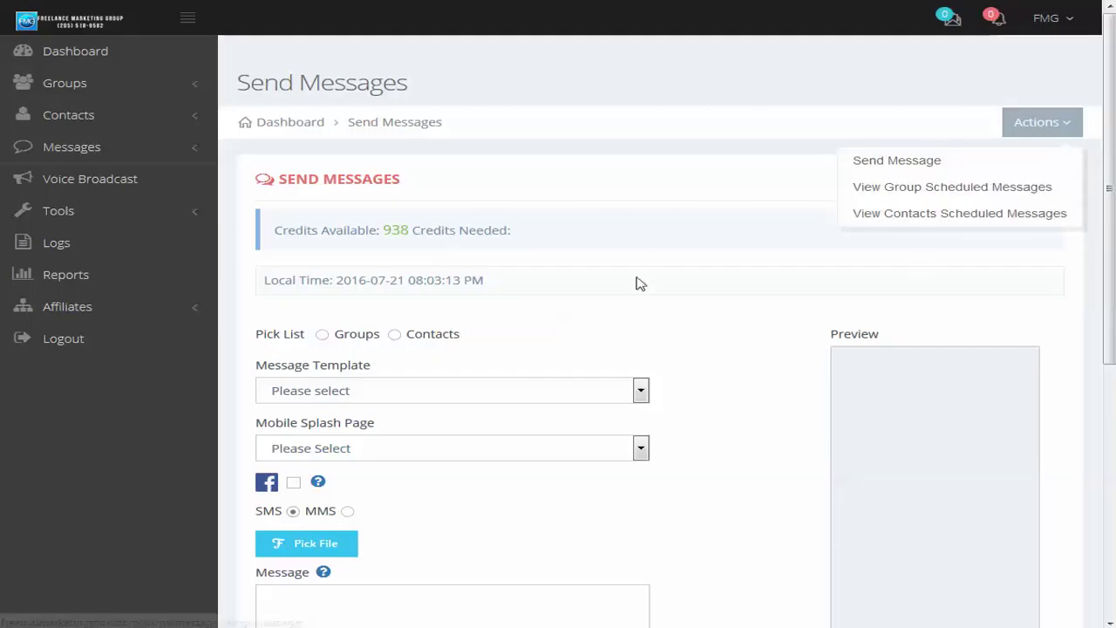
{"action": "left_click", "coordinate": [543, 337]}
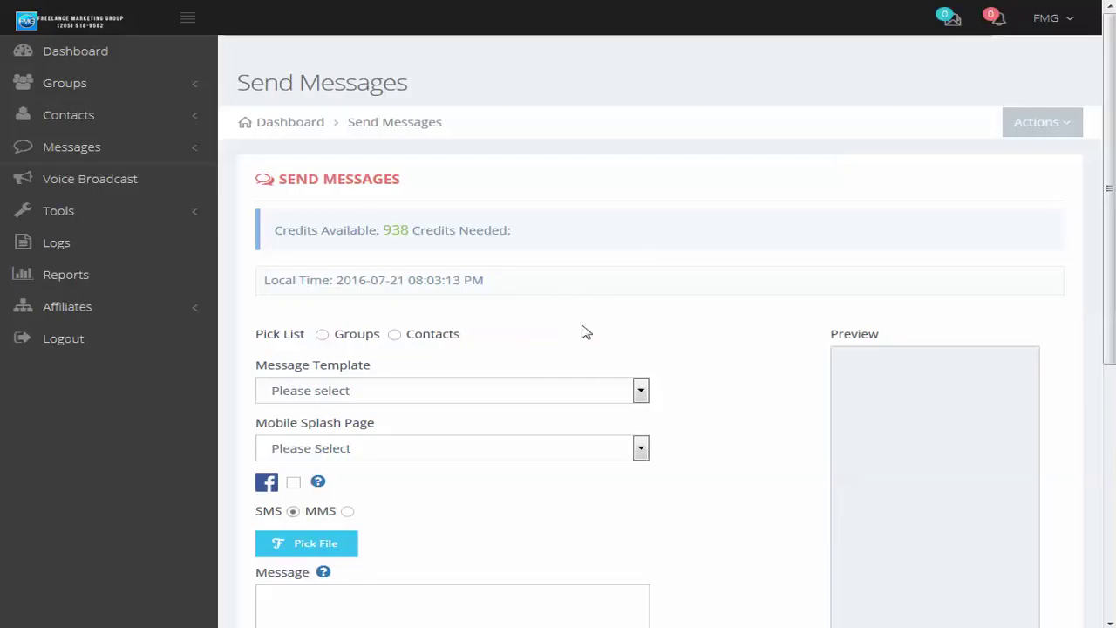
Step: Set the bulk message's pick list to Groups and select the Demo Subscribers group
{"action": "scroll", "coordinate": [693, 329], "scroll_direction": "down", "scroll_amount": 1}
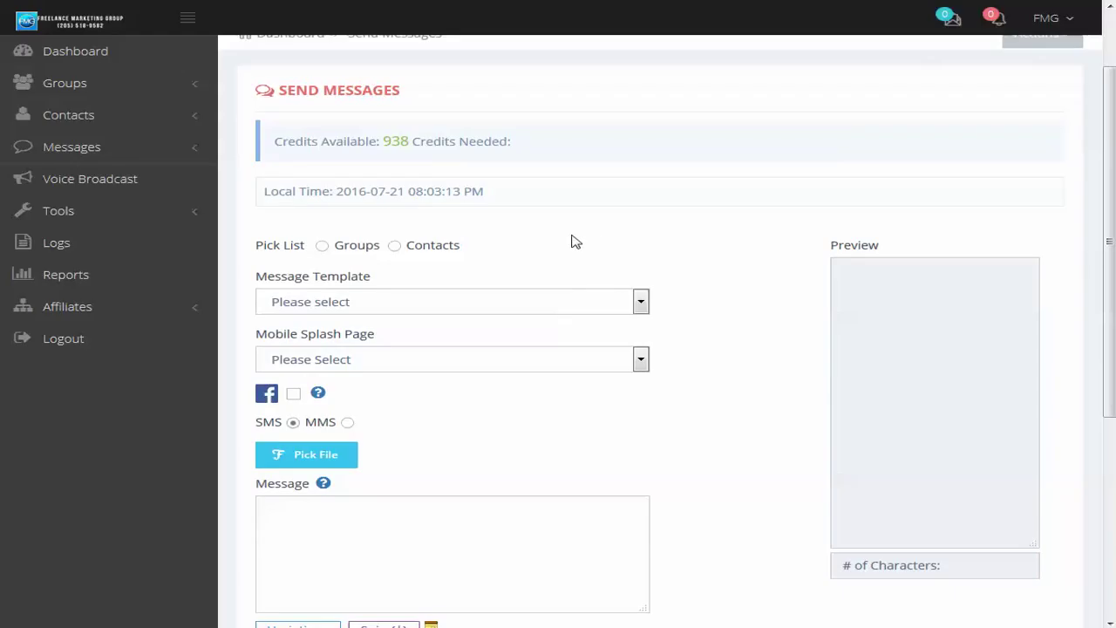
{"action": "left_click", "coordinate": [322, 246]}
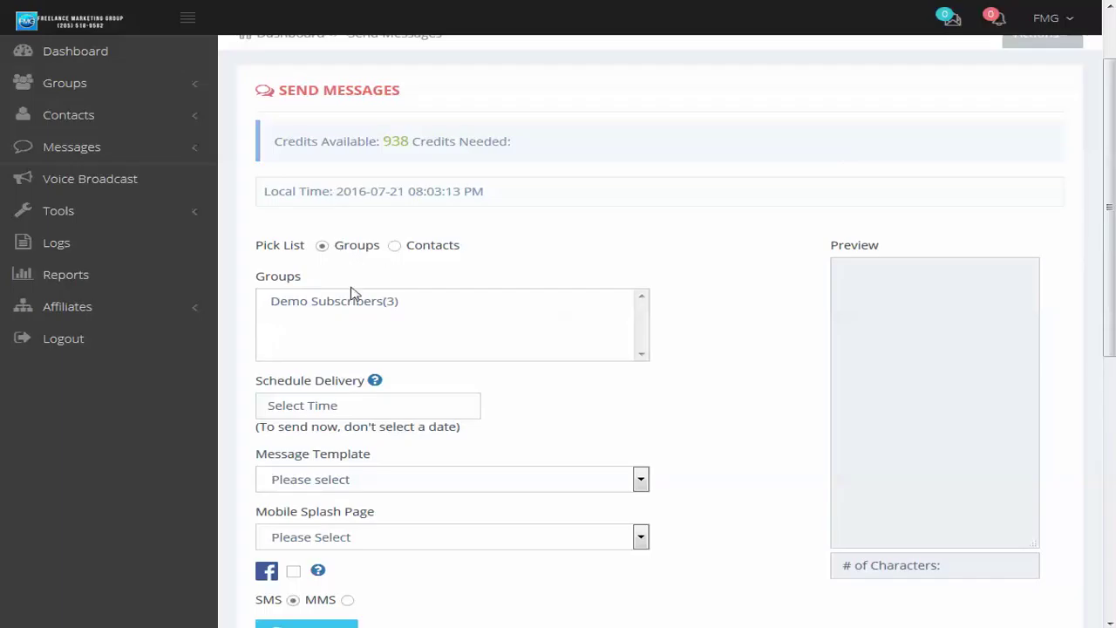
{"action": "left_click", "coordinate": [316, 303]}
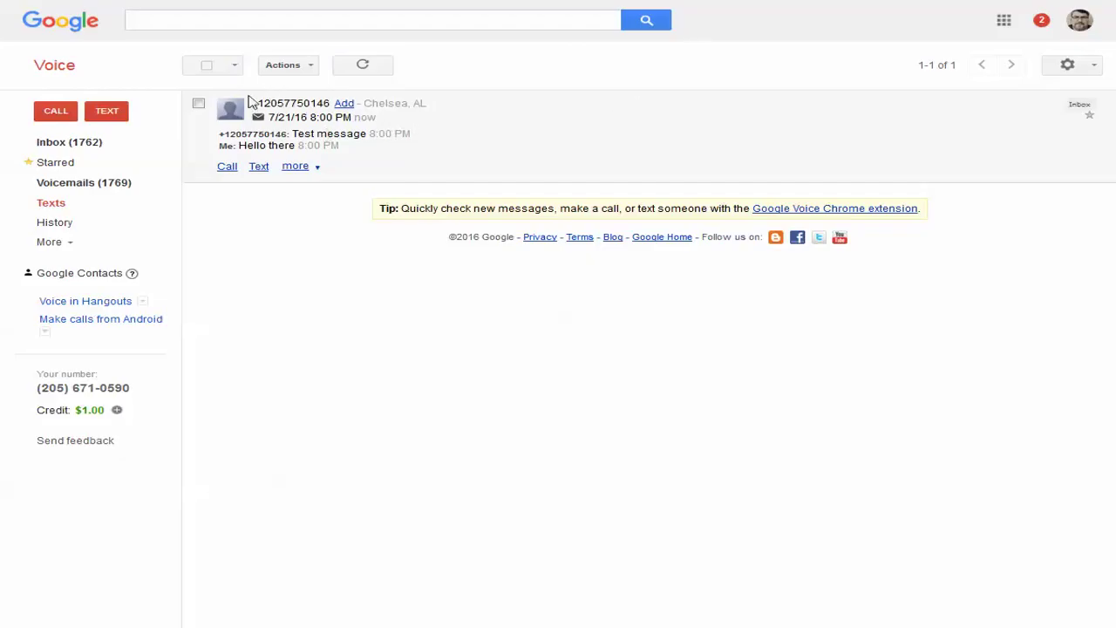
Step: Select the test message conversation in Google Voice's texts and delete it
{"action": "left_click", "coordinate": [198, 106]}
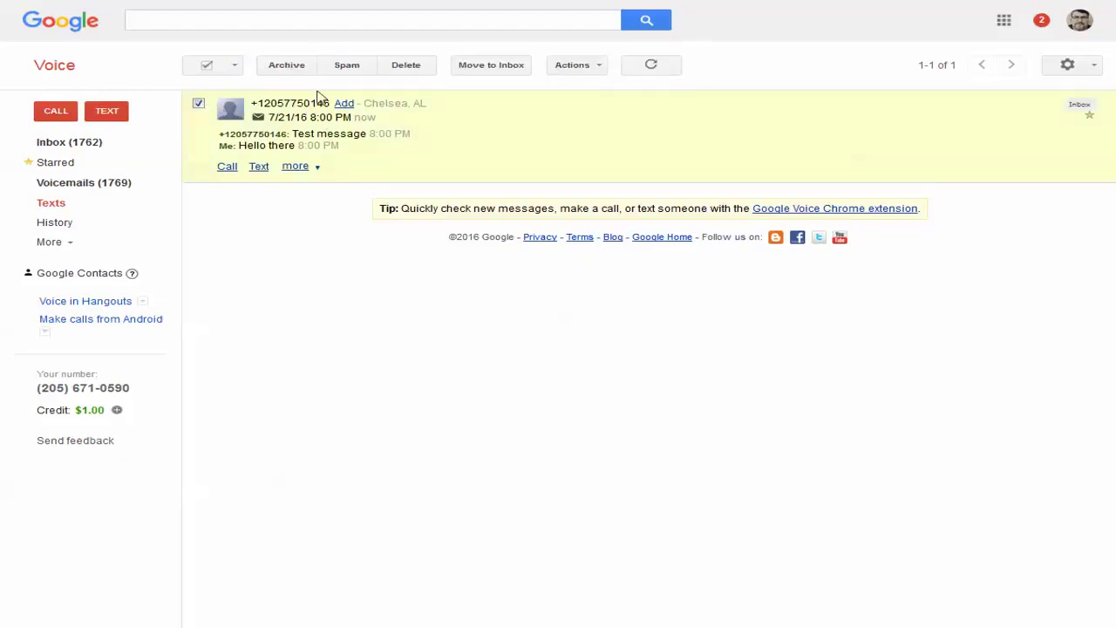
{"action": "left_click", "coordinate": [417, 65]}
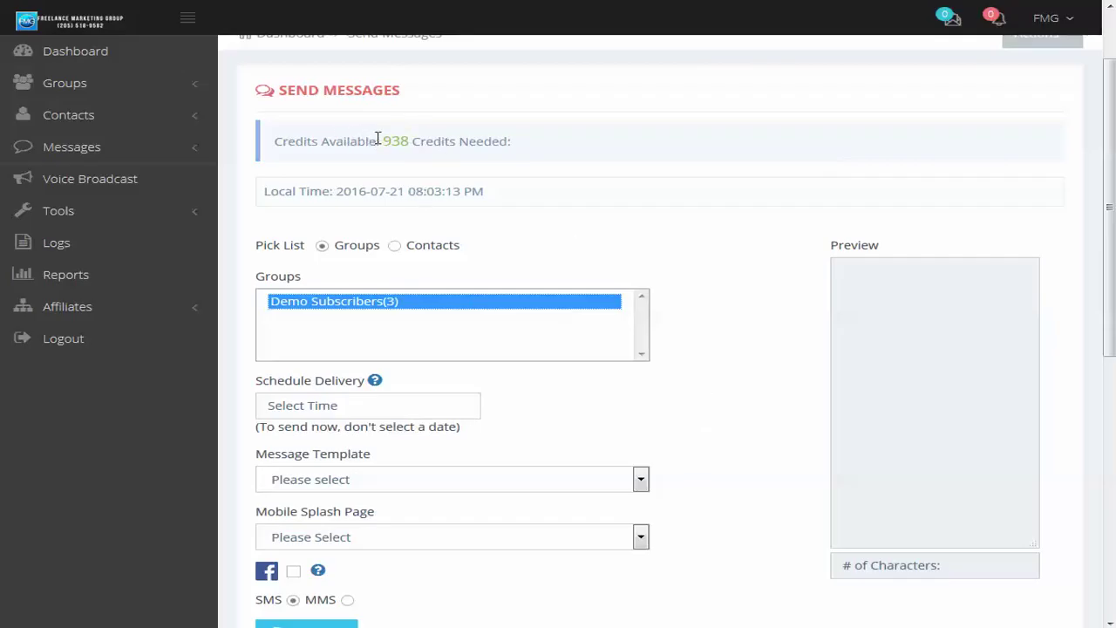
Step: On the bulk SMS form, examine the available credits, the delivery scheduling field and the message template choices
{"action": "left_click_drag", "start_coordinate": [381, 140], "coordinate": [415, 141]}
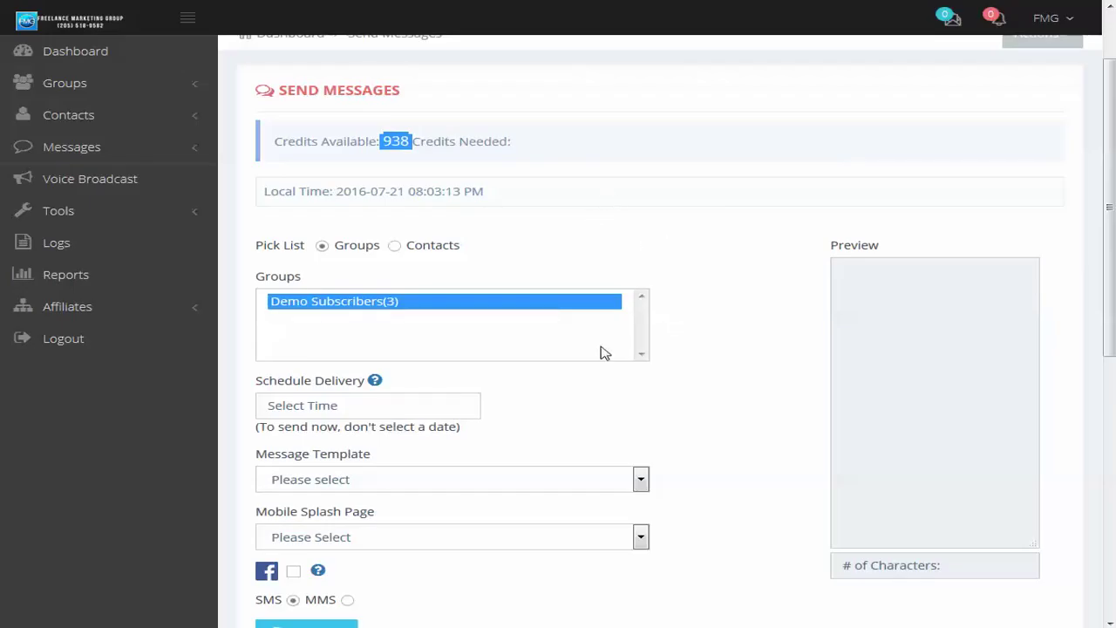
{"action": "left_click", "coordinate": [711, 327]}
{"action": "scroll", "coordinate": [721, 338], "scroll_direction": "down", "scroll_amount": 2}
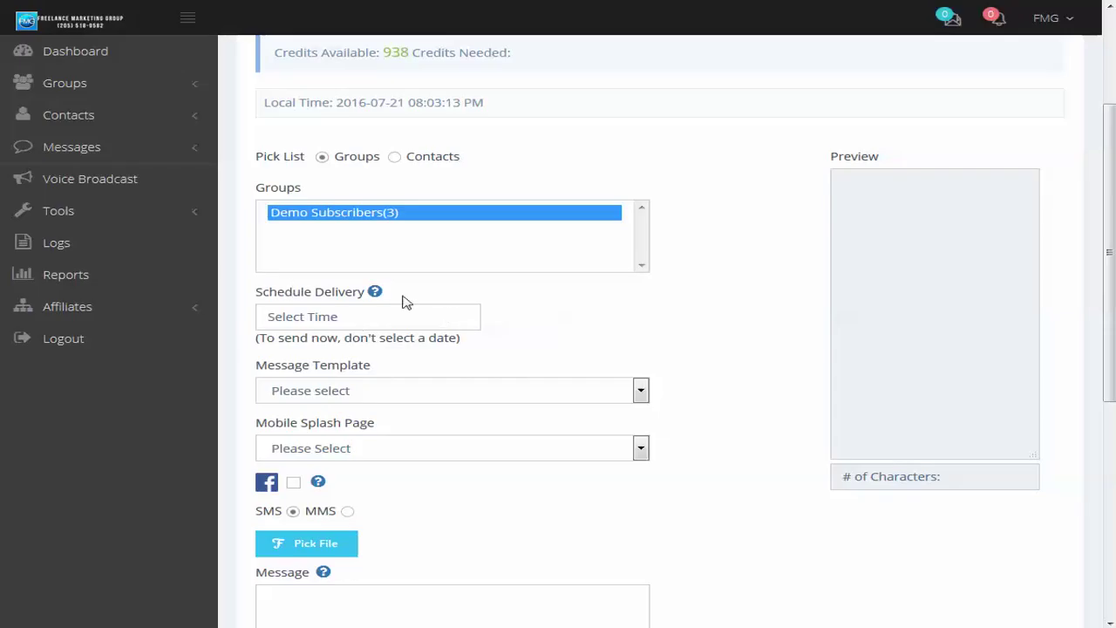
{"action": "scroll", "coordinate": [511, 290], "scroll_direction": "down", "scroll_amount": 1}
{"action": "scroll", "coordinate": [511, 290], "scroll_direction": "down", "scroll_amount": 1}
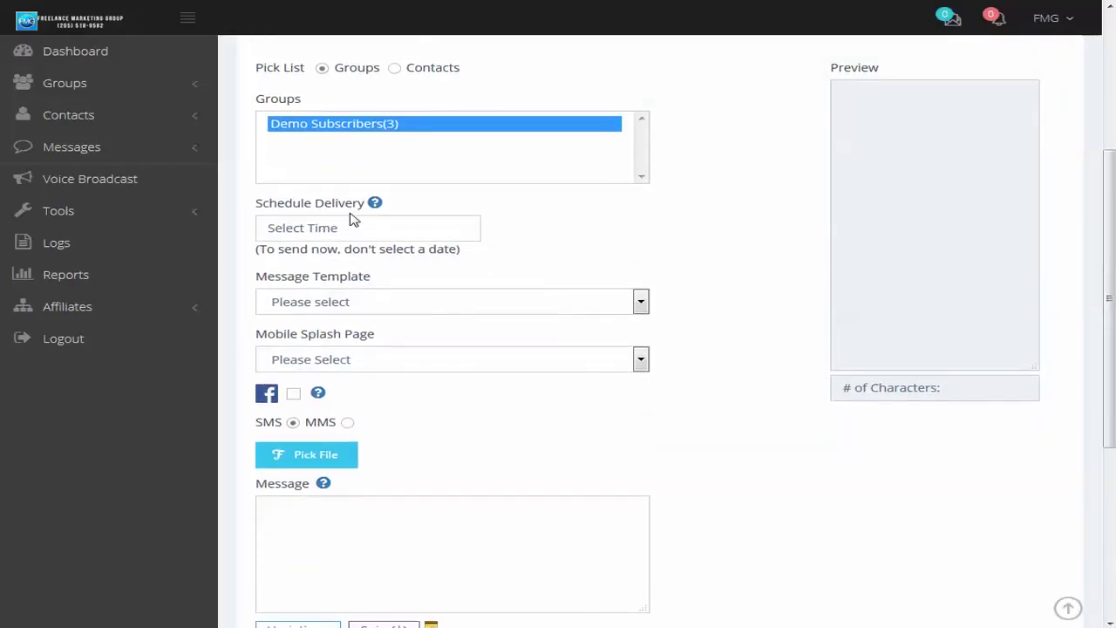
{"action": "left_click", "coordinate": [641, 303]}
{"action": "left_click", "coordinate": [659, 266]}
Step: Go to Message Templates and open the form for creating a new template
{"action": "left_click", "coordinate": [76, 149]}
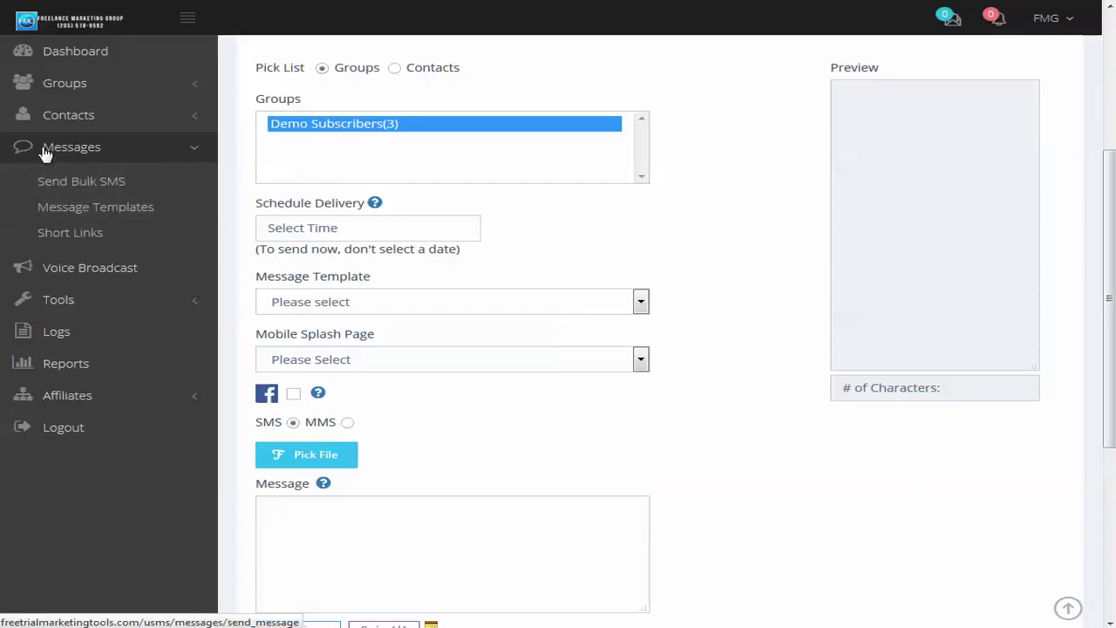
{"action": "left_click", "coordinate": [65, 211]}
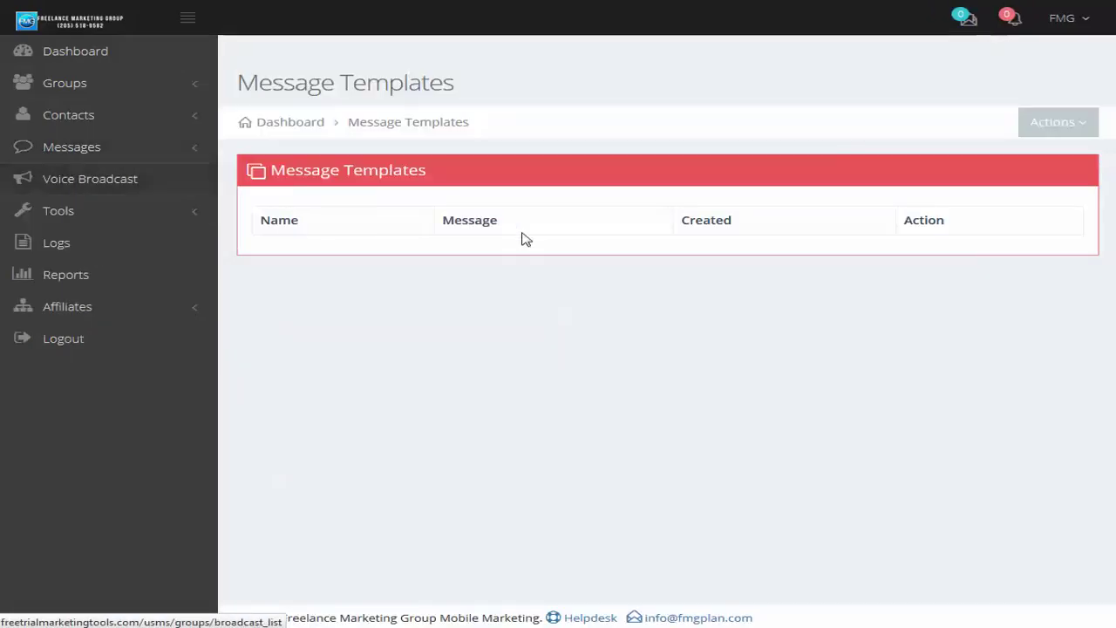
{"action": "left_click", "coordinate": [1056, 124]}
{"action": "left_click", "coordinate": [1041, 160]}
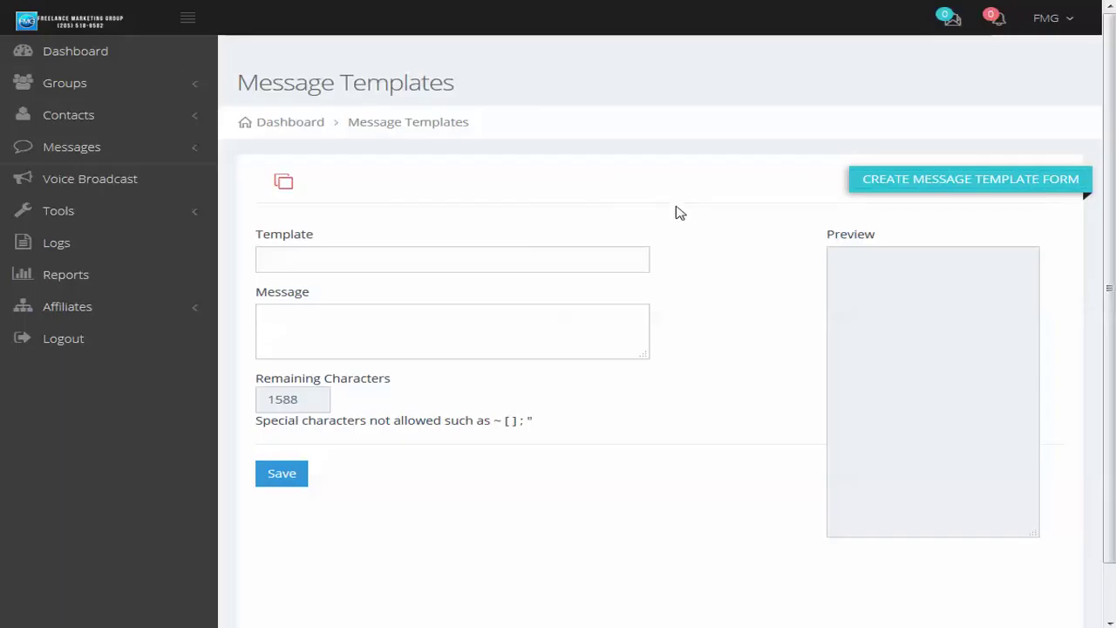
Step: Name the template "Test Message", enter "This is a test broadcast message." as its message, and save it
{"action": "left_click", "coordinate": [422, 257]}
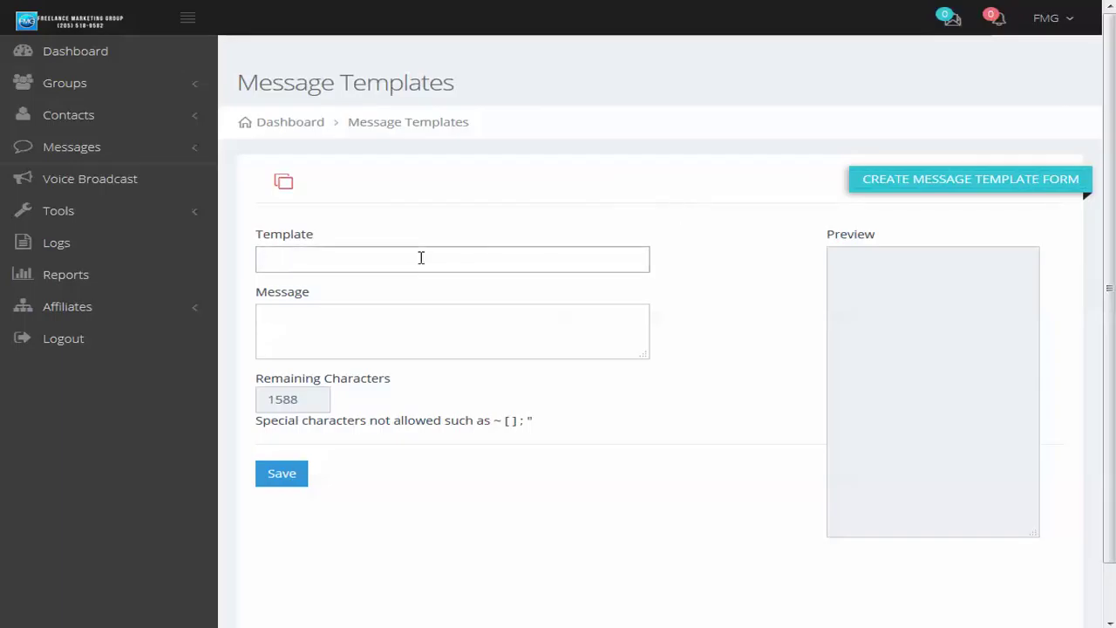
{"action": "type", "text": "Test Message"}
{"action": "key", "text": "Tab"}
{"action": "type", "text": "This is "}
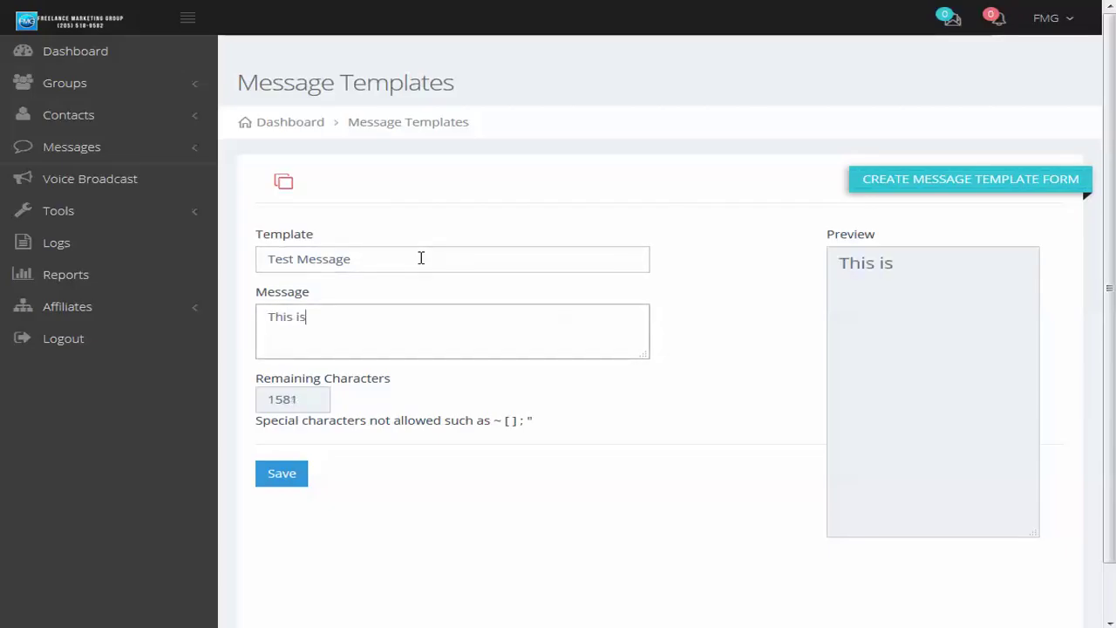
{"action": "type", "text": "a test broad"}
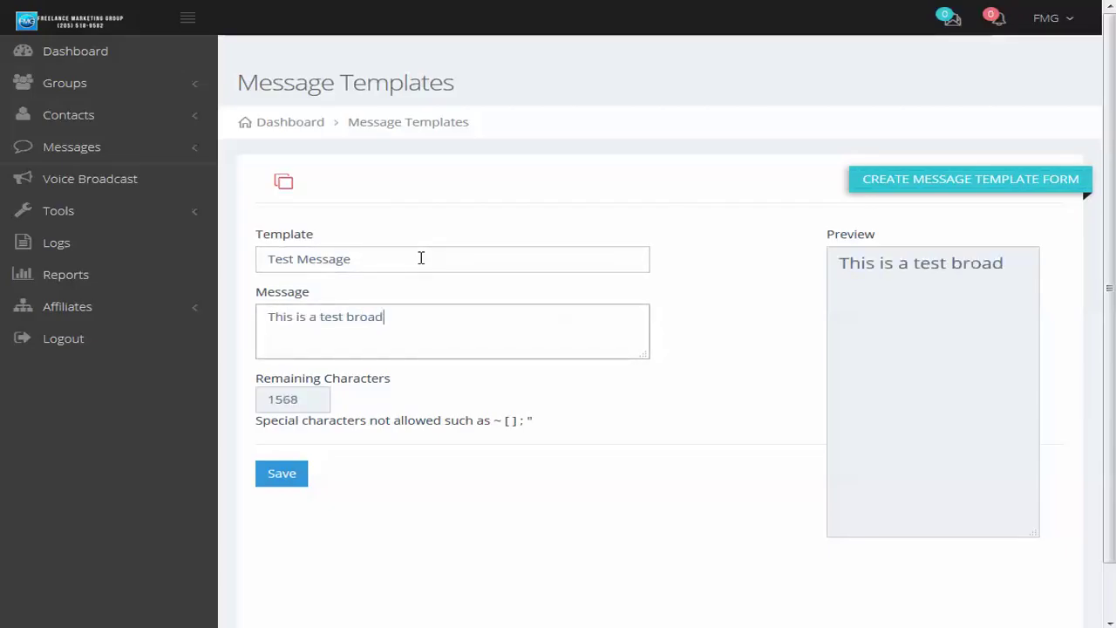
{"action": "type", "text": "cast message."}
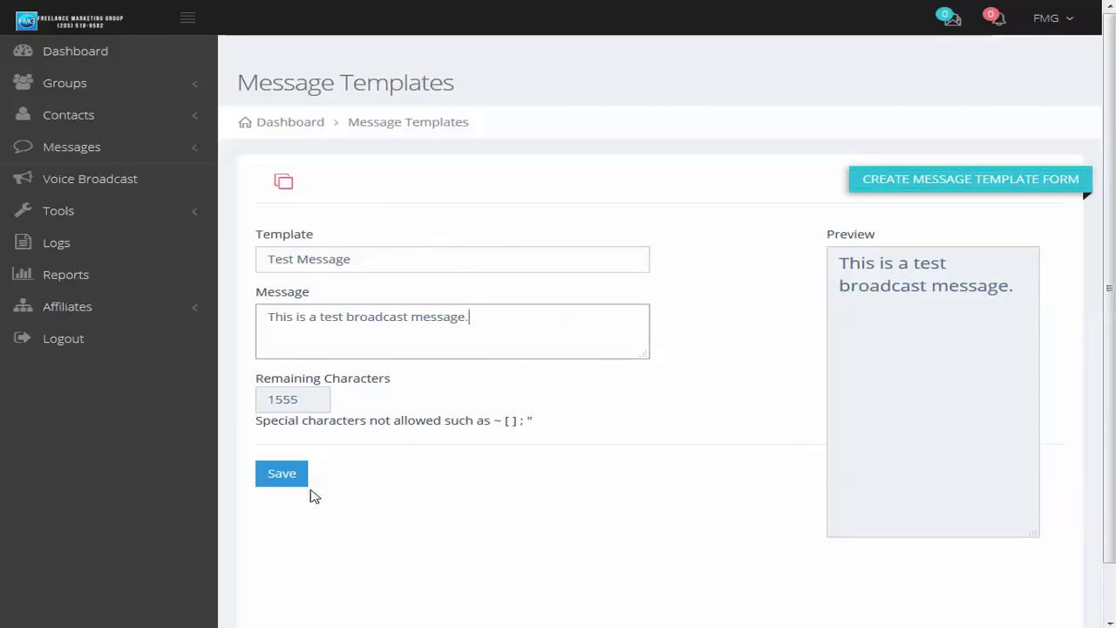
{"action": "left_click", "coordinate": [280, 481]}
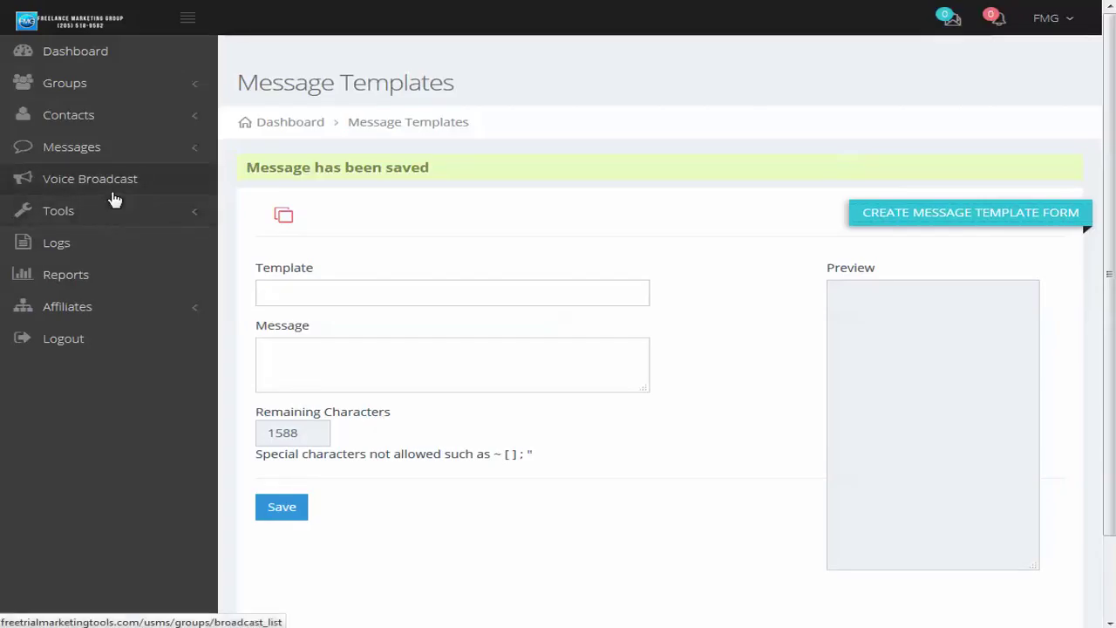
Step: Return to the bulk SMS form and choose the Demo Subscribers group as the recipients
{"action": "left_click", "coordinate": [85, 153]}
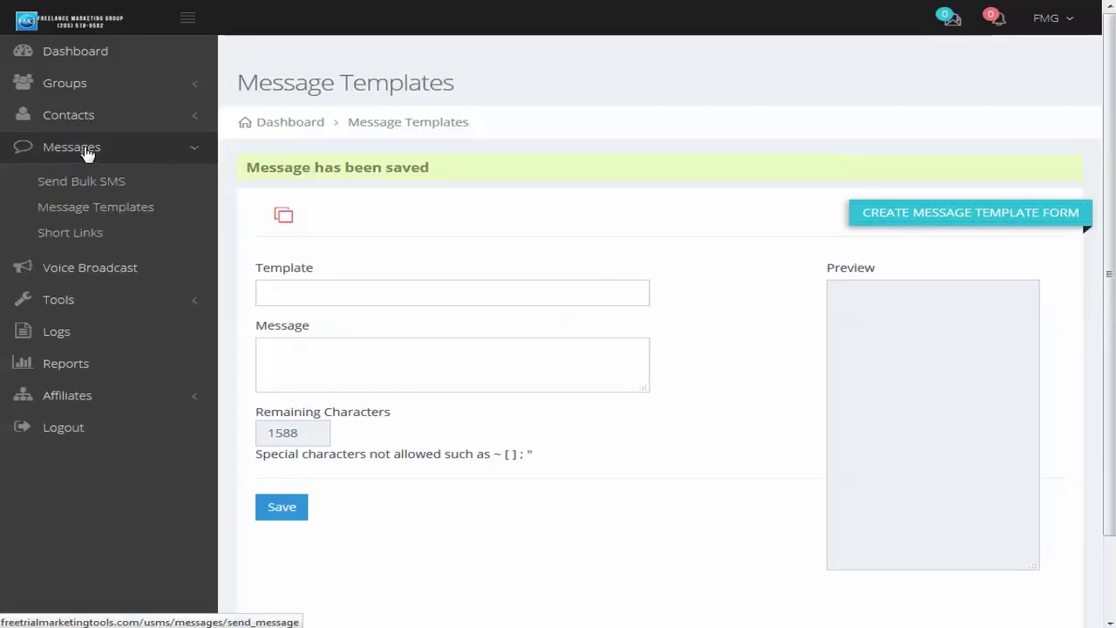
{"action": "left_click", "coordinate": [77, 190]}
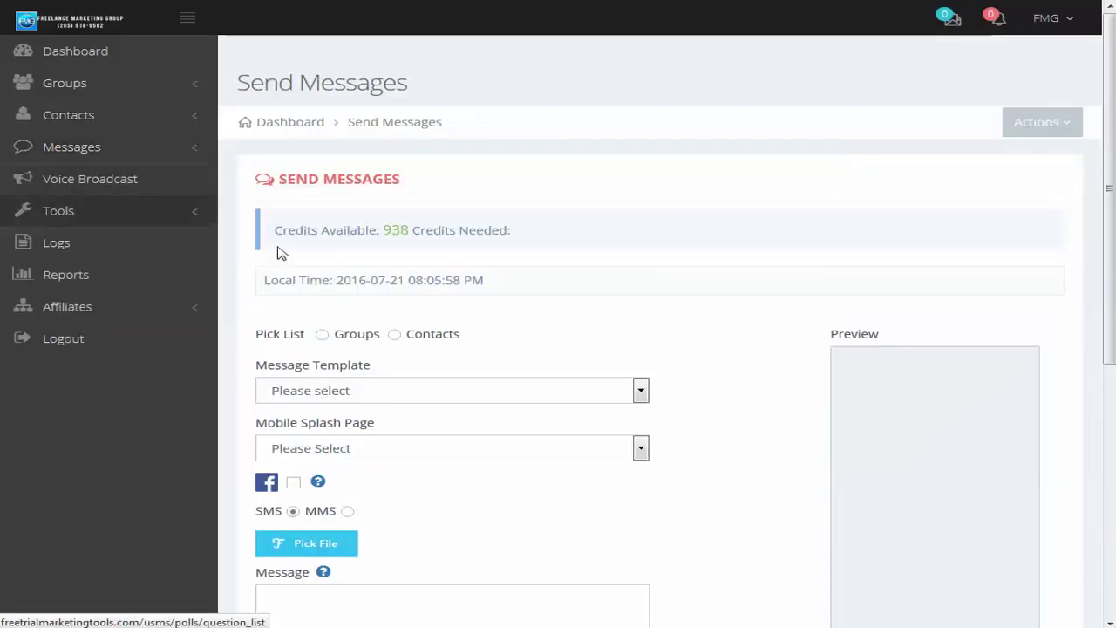
{"action": "left_click", "coordinate": [323, 335]}
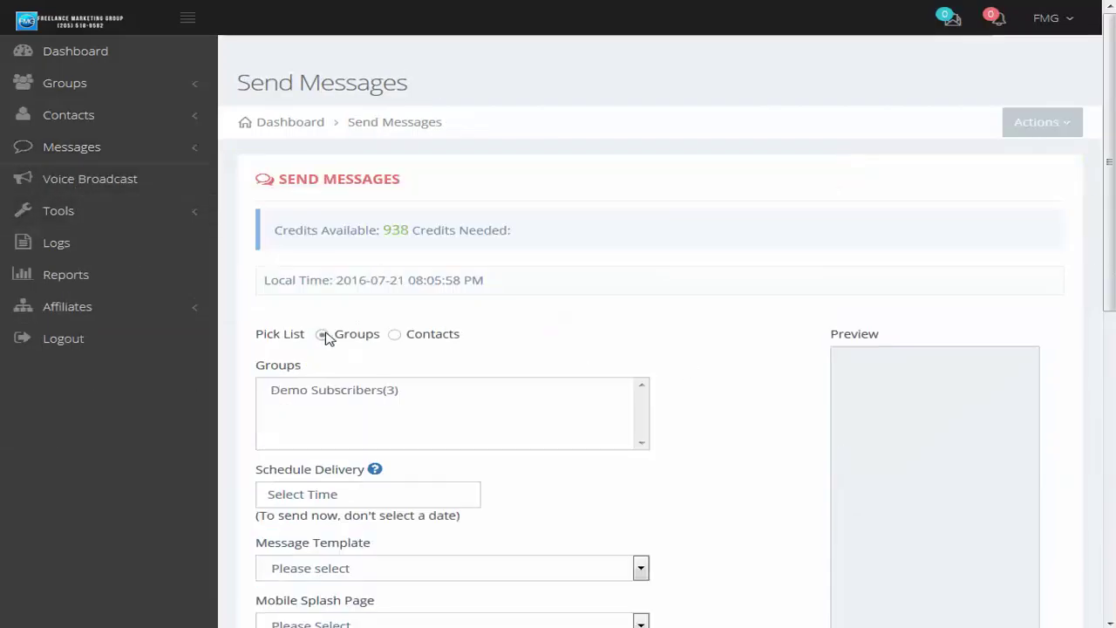
{"action": "left_click", "coordinate": [321, 390]}
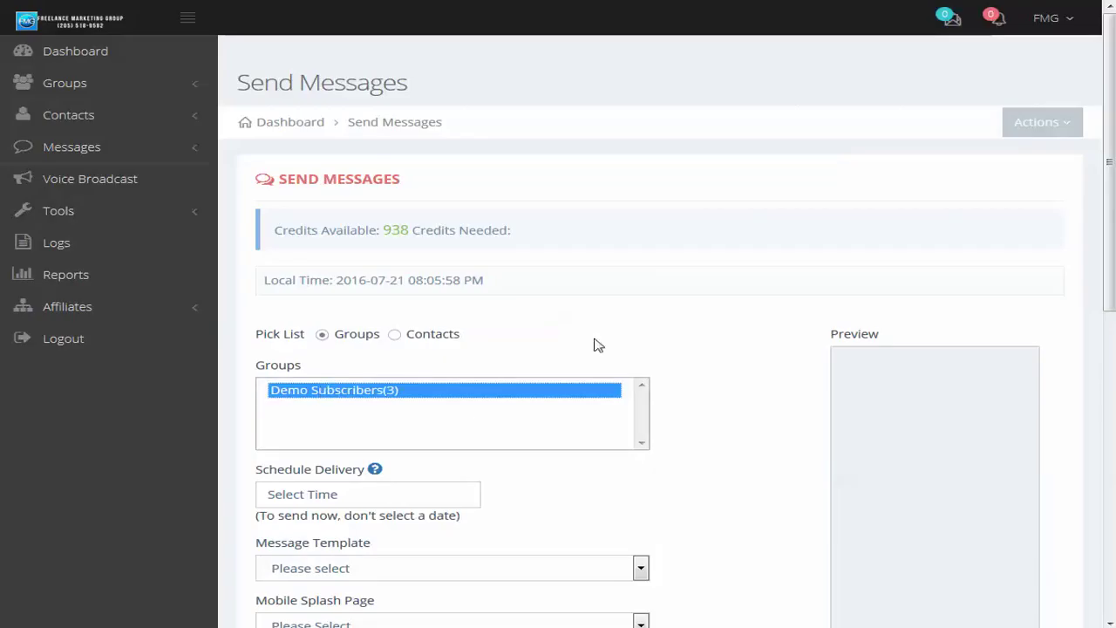
Step: Apply the Test Message template to the bulk message
{"action": "scroll", "coordinate": [672, 351], "scroll_direction": "down", "scroll_amount": 3}
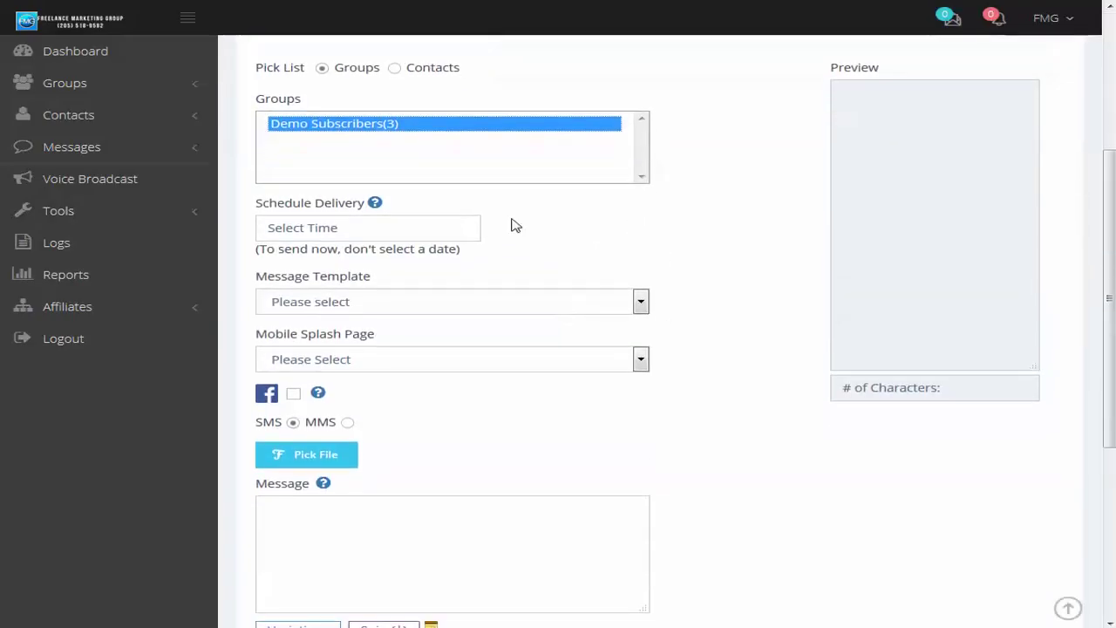
{"action": "left_click", "coordinate": [349, 301]}
{"action": "left_click", "coordinate": [317, 324]}
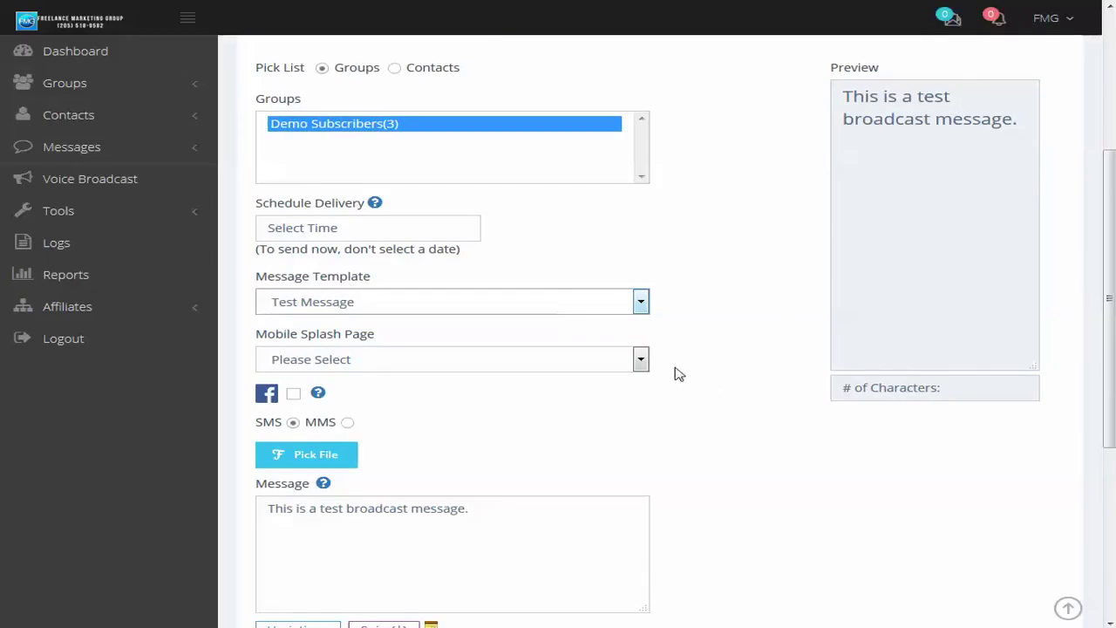
Step: Check the mobile splash page choices and the help for the Facebook sharing option
{"action": "left_click", "coordinate": [642, 361]}
{"action": "left_click", "coordinate": [692, 347]}
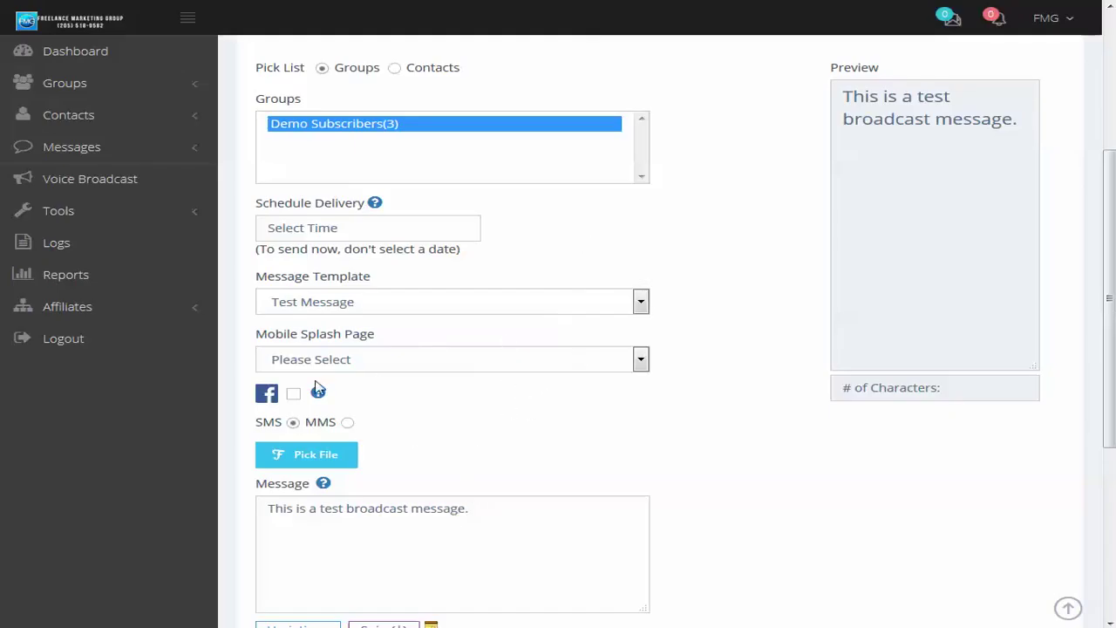
{"action": "mouse_move", "coordinate": [324, 398]}
Step: Switch the message type to MMS to view its image option, and set it back to SMS
{"action": "scroll", "coordinate": [464, 404], "scroll_direction": "down", "scroll_amount": 1}
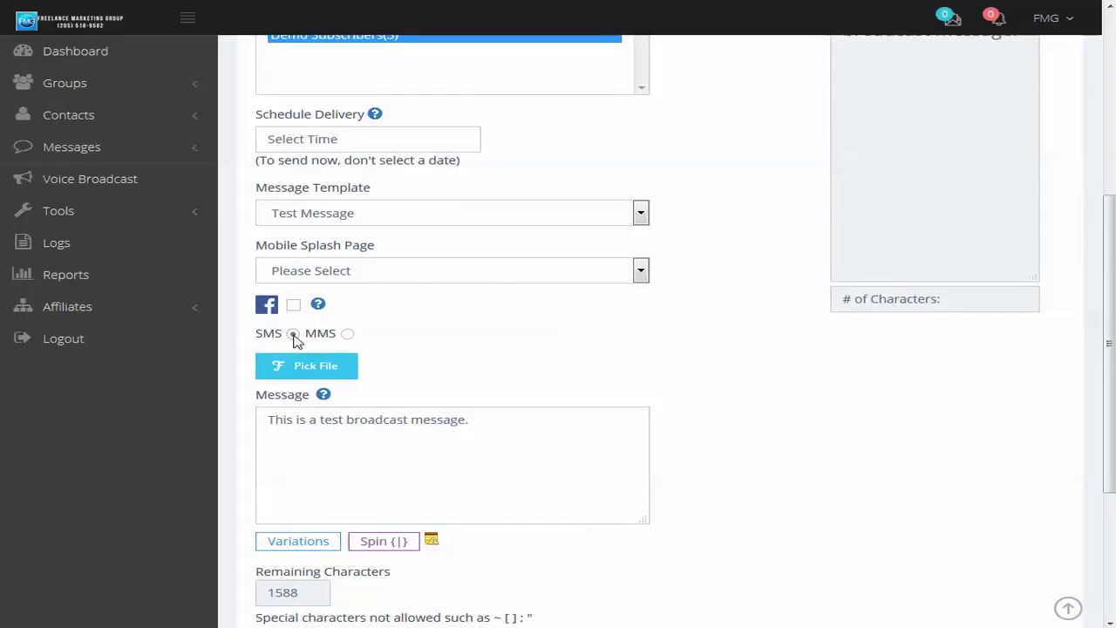
{"action": "left_click", "coordinate": [347, 333]}
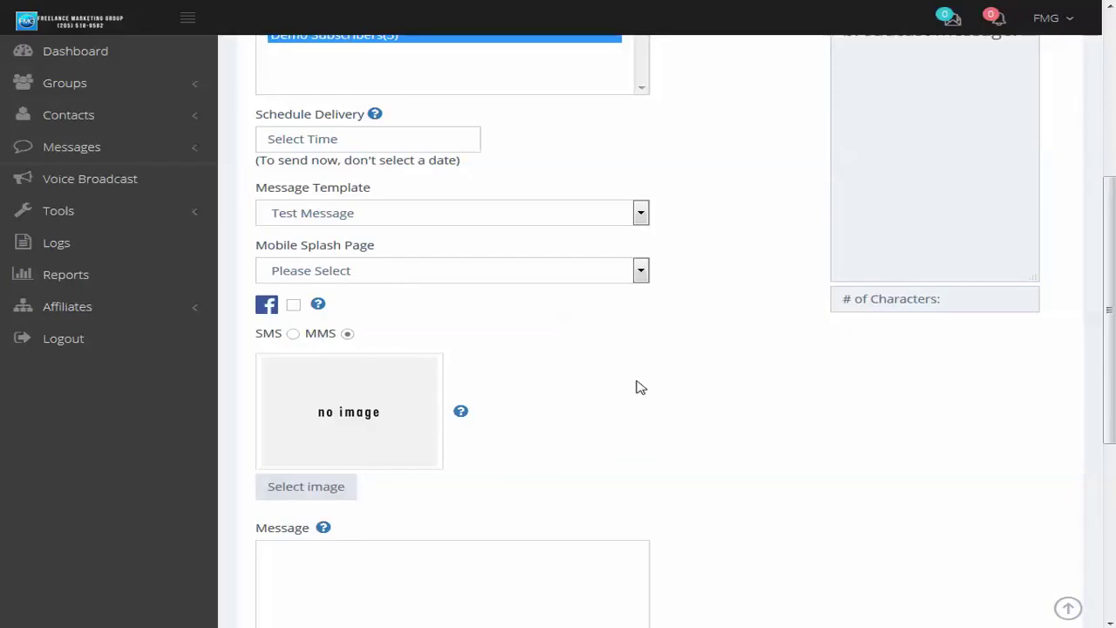
{"action": "left_click", "coordinate": [293, 334]}
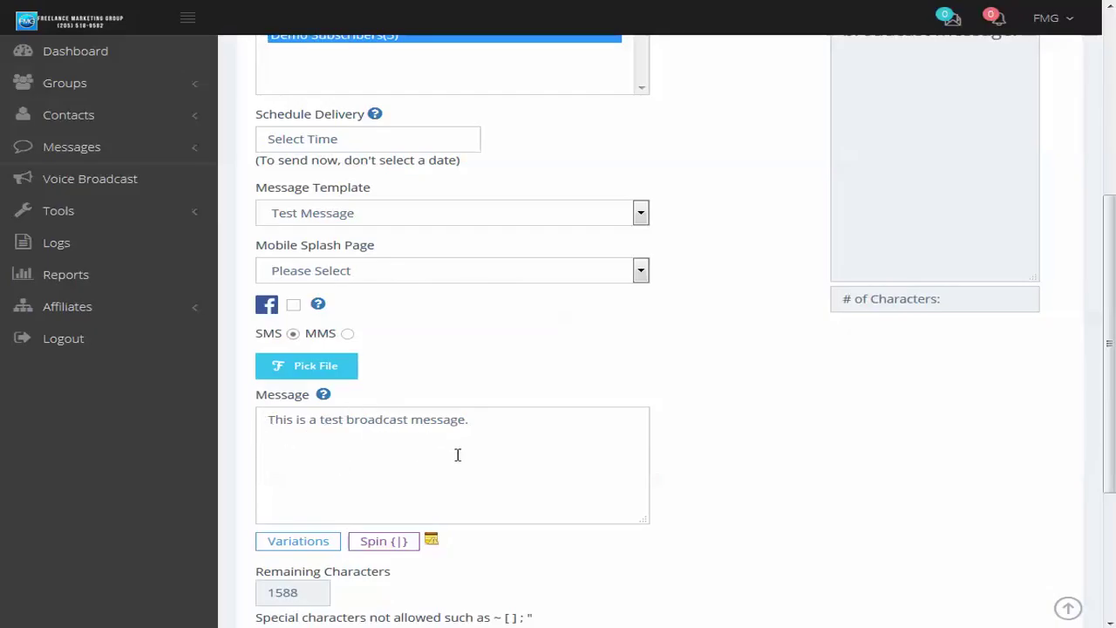
Step: Read the spin help for the message text and close it
{"action": "scroll", "coordinate": [624, 430], "scroll_direction": "down", "scroll_amount": 2}
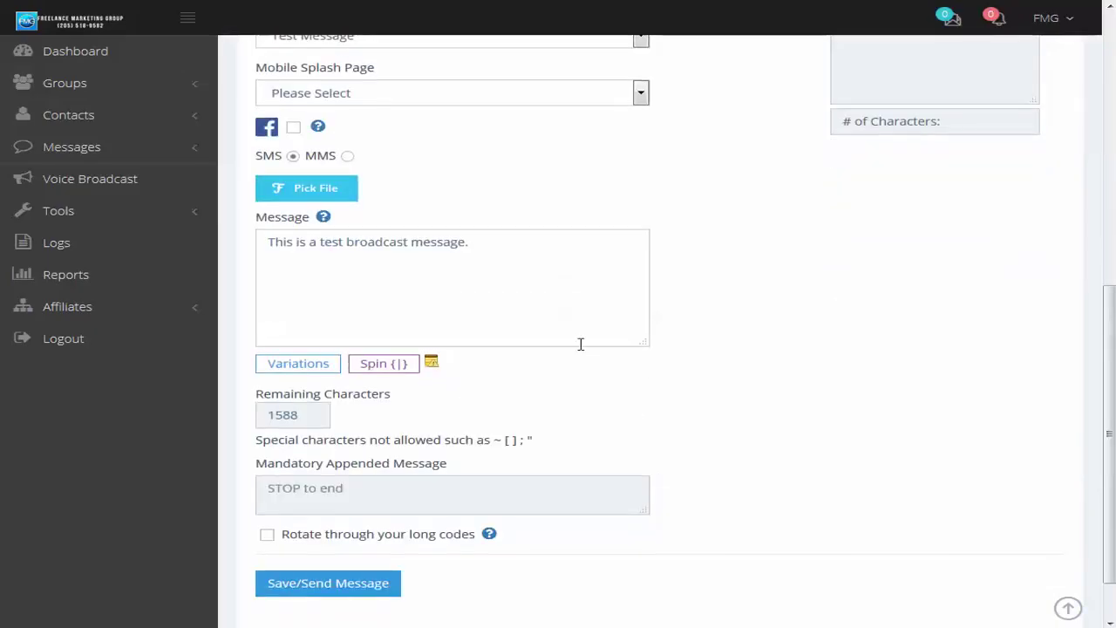
{"action": "left_click", "coordinate": [431, 365]}
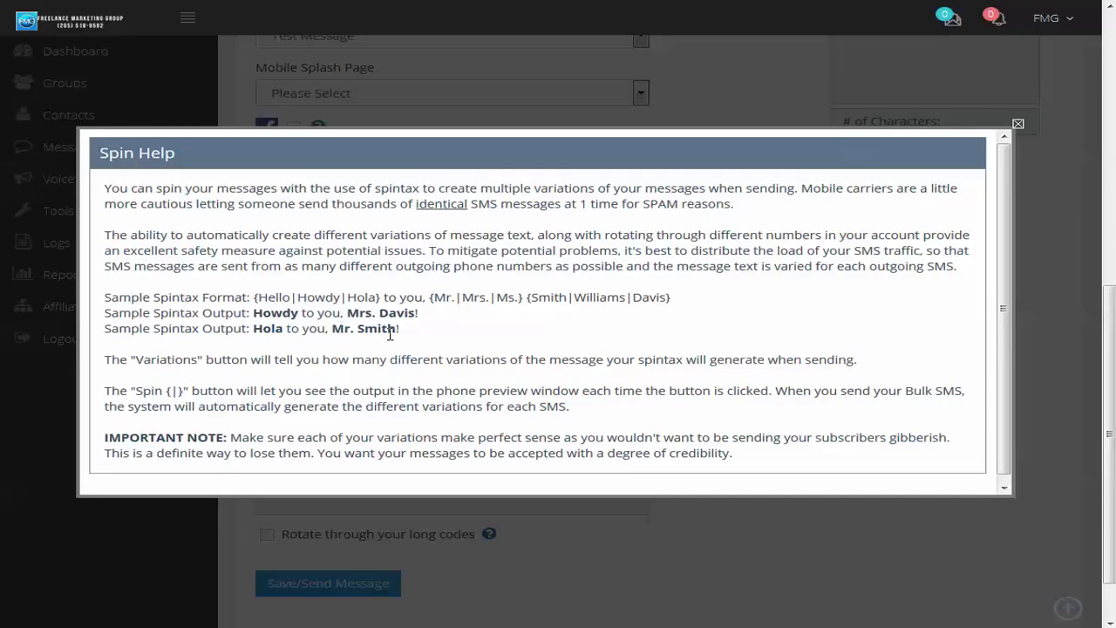
{"action": "left_click", "coordinate": [1018, 123]}
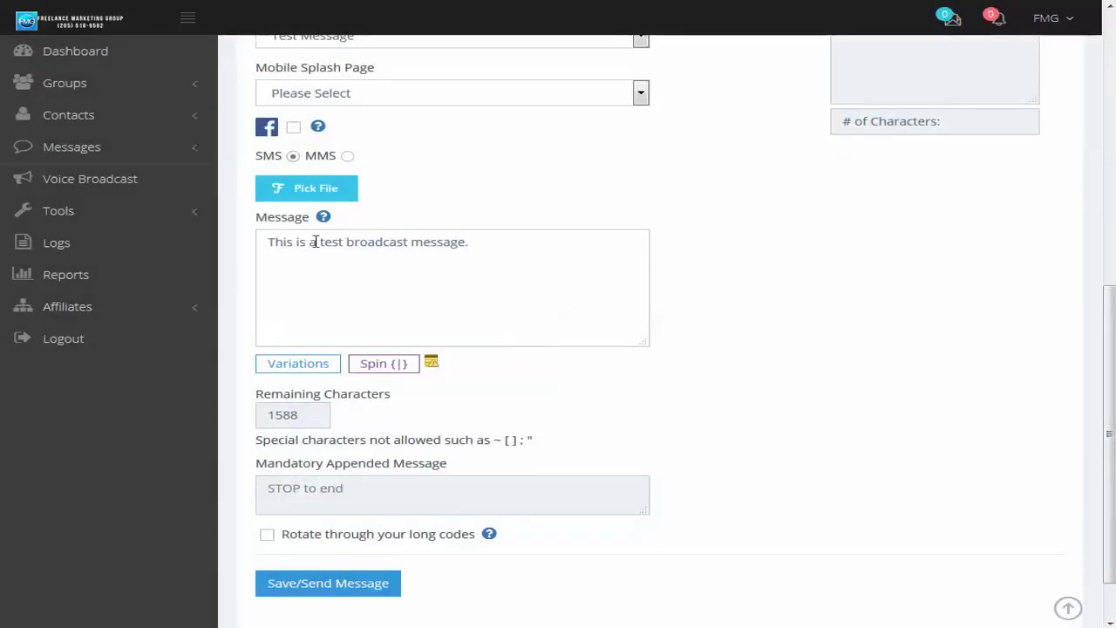
Step: Append "We hope that you {enjoyed|liked|were enthused} by our broadcast" to the end of the message text
{"action": "left_click", "coordinate": [318, 241]}
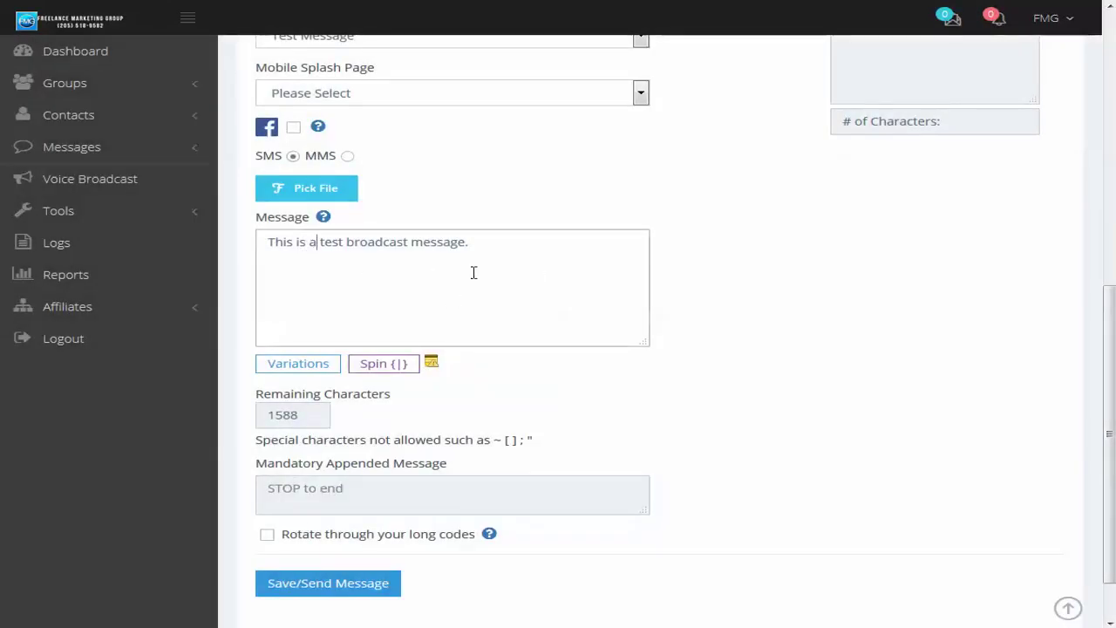
{"action": "left_click", "coordinate": [510, 249]}
{"action": "type", "text": "We hope that yu"}
{"action": "key", "text": "BackSpace"}
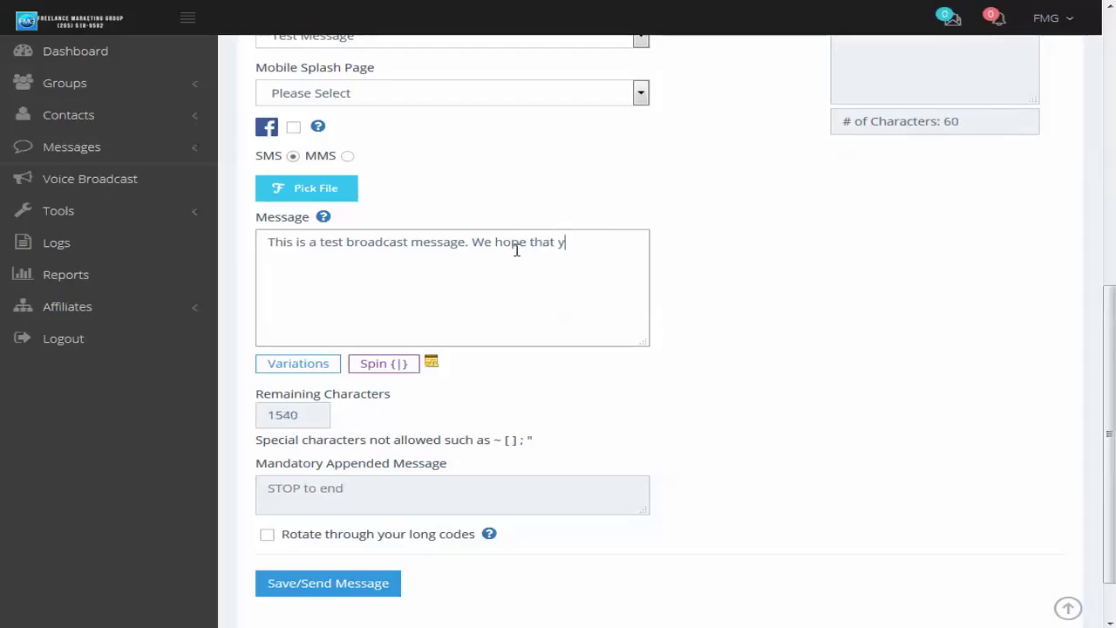
{"action": "type", "text": "ou "}
{"action": "type", "text": "{P"}
{"action": "type", "text": "enjoyed"}
{"action": "type", "text": "|"}
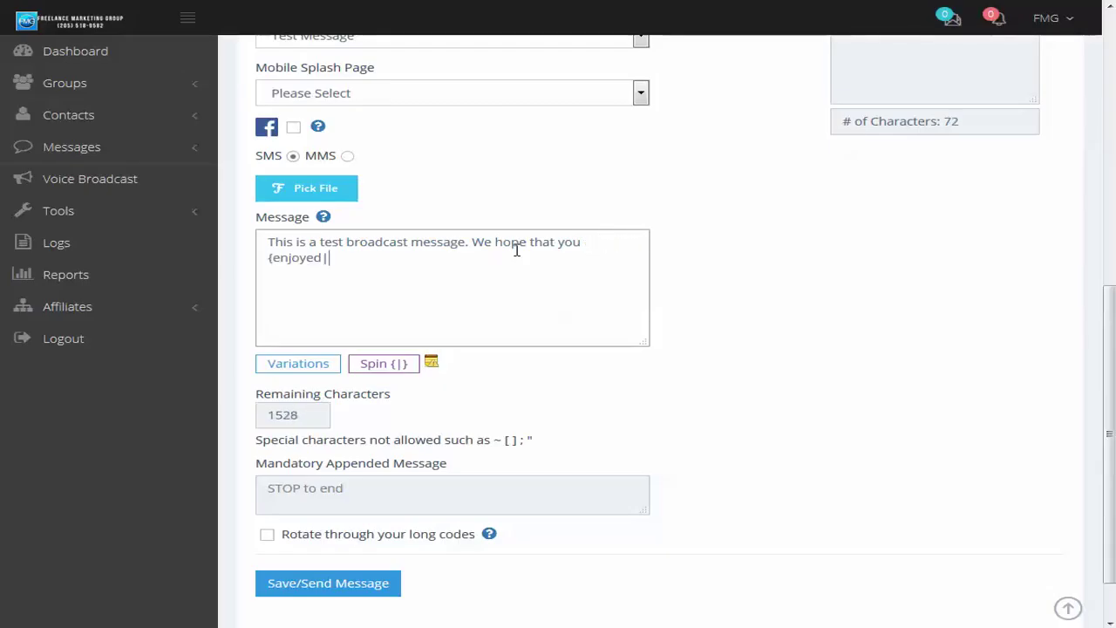
{"action": "type", "text": "liked|were enthused"}
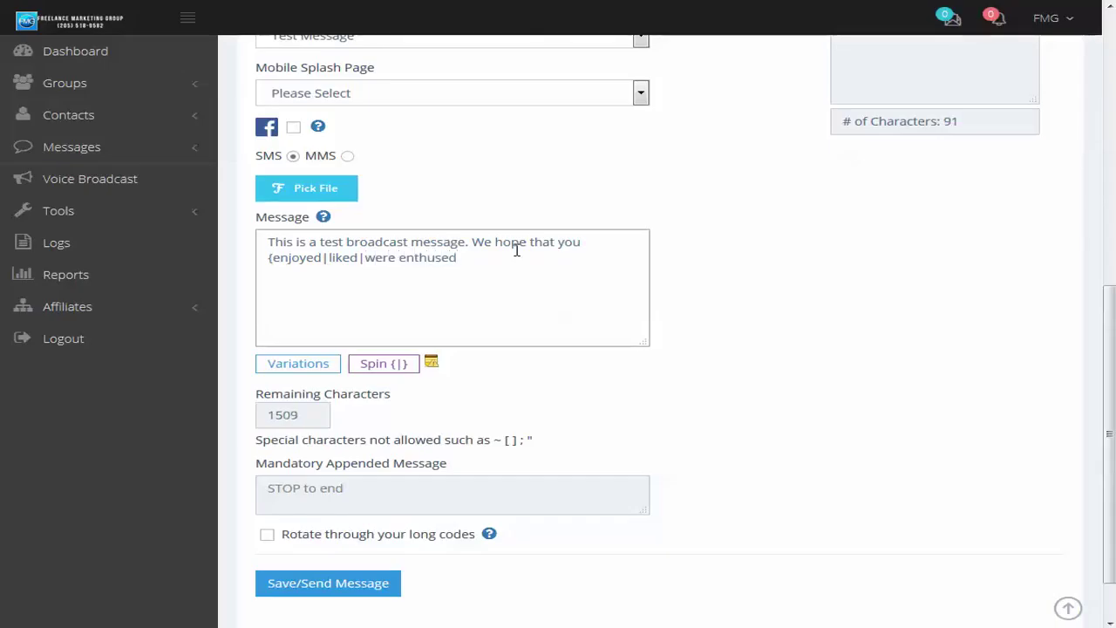
{"action": "type", "text": "} by our braodcast"}
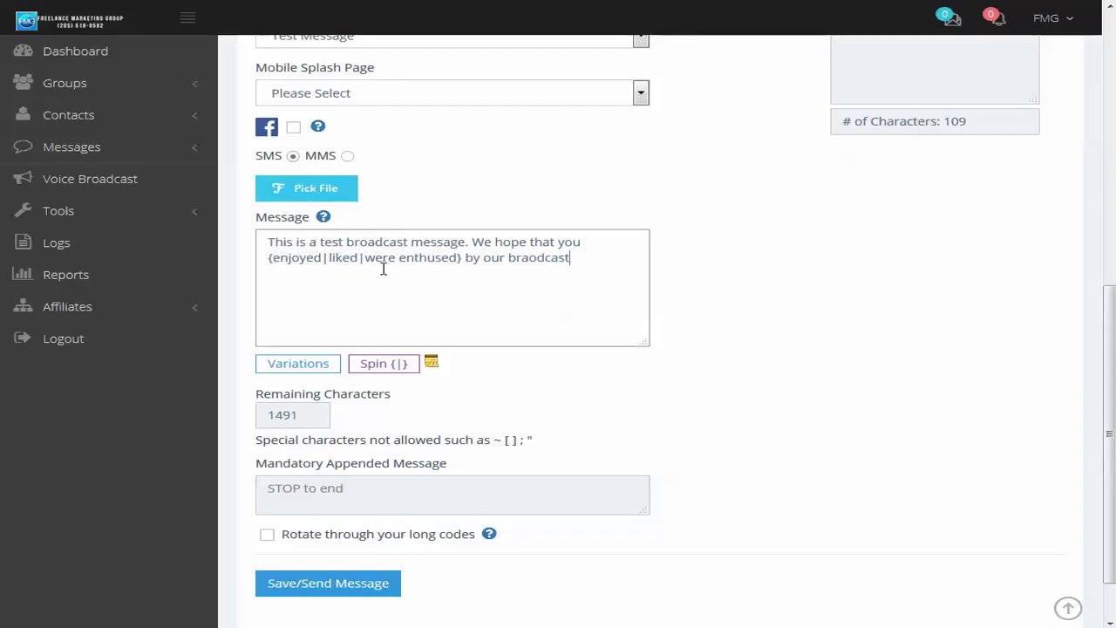
{"action": "double_click", "coordinate": [523, 256]}
{"action": "type", "text": "broadcast"}
Step: Check how the spin options appear in the message preview
{"action": "scroll", "coordinate": [830, 378], "scroll_direction": "up", "scroll_amount": 3}
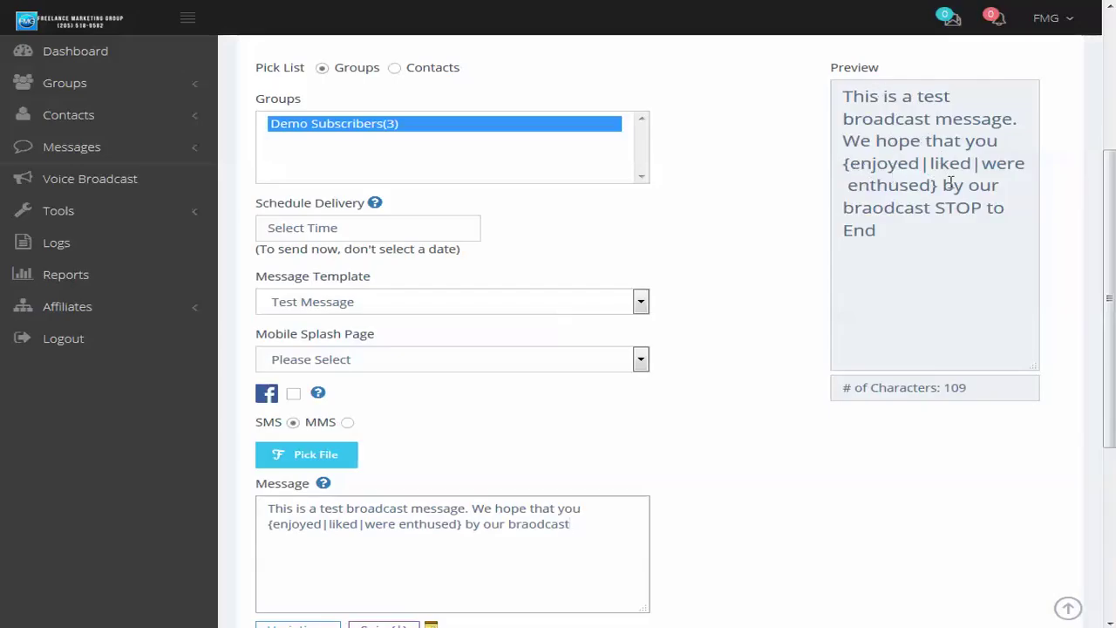
{"action": "left_click_drag", "start_coordinate": [941, 185], "coordinate": [820, 163]}
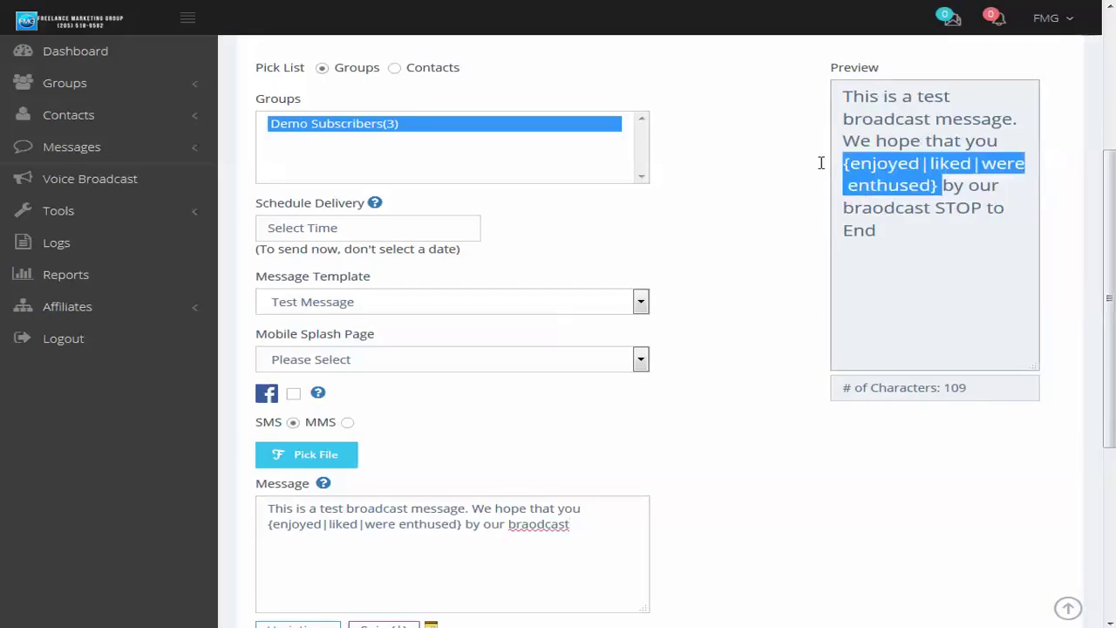
{"action": "left_click", "coordinate": [481, 442]}
{"action": "scroll", "coordinate": [637, 440], "scroll_direction": "down", "scroll_amount": 3}
{"action": "scroll", "coordinate": [639, 424], "scroll_direction": "up", "scroll_amount": 3}
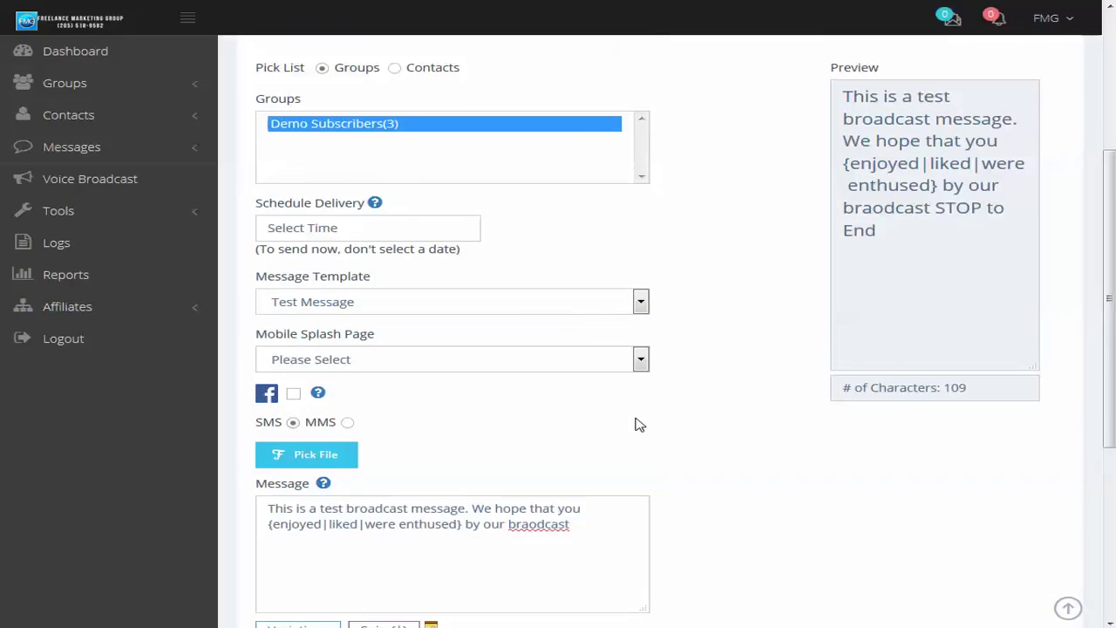
Step: Correct the misspelled last word of the message to "broadcast"
{"action": "scroll", "coordinate": [626, 422], "scroll_direction": "down", "scroll_amount": 2}
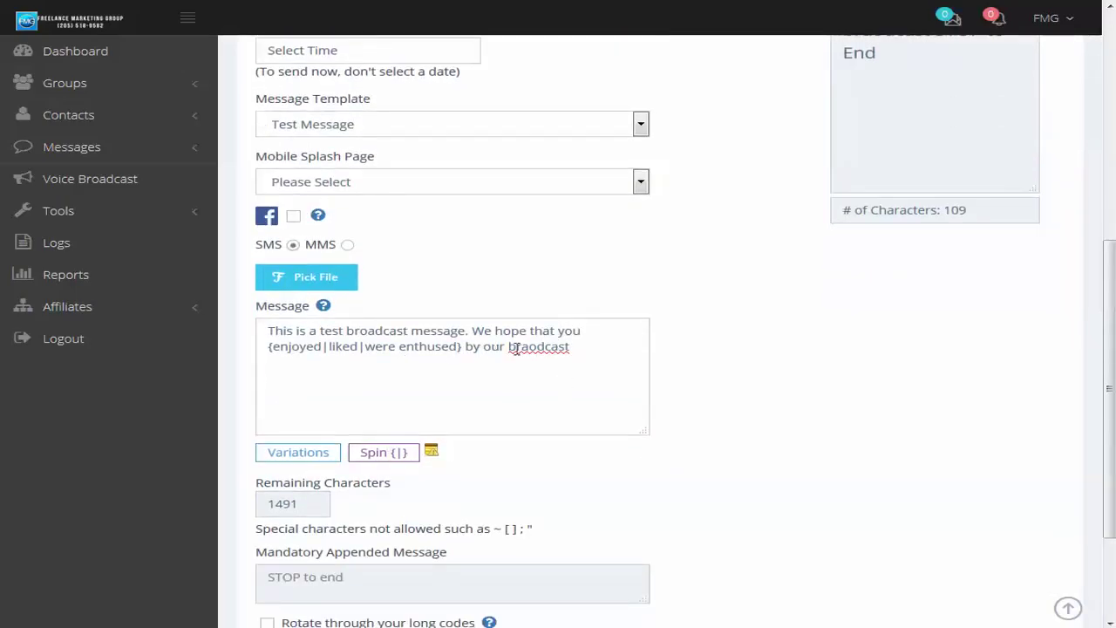
{"action": "left_click_drag", "start_coordinate": [520, 346], "coordinate": [529, 346]}
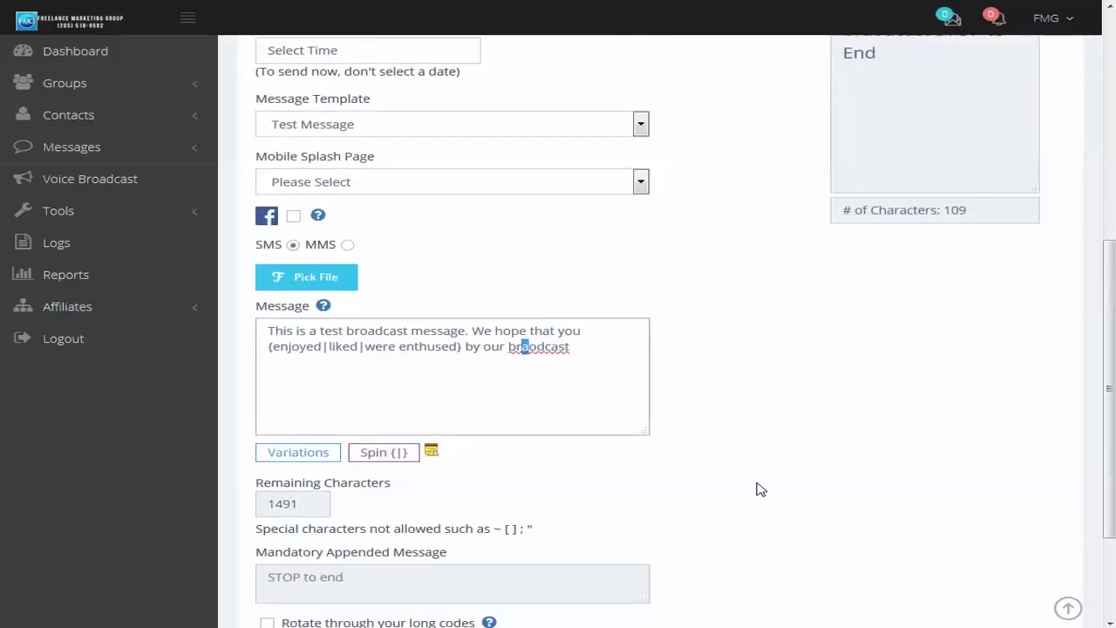
{"action": "type", "text": "oa"}
Step: Check the number of possible variations of the message and look over its unspun preview
{"action": "left_click", "coordinate": [294, 461]}
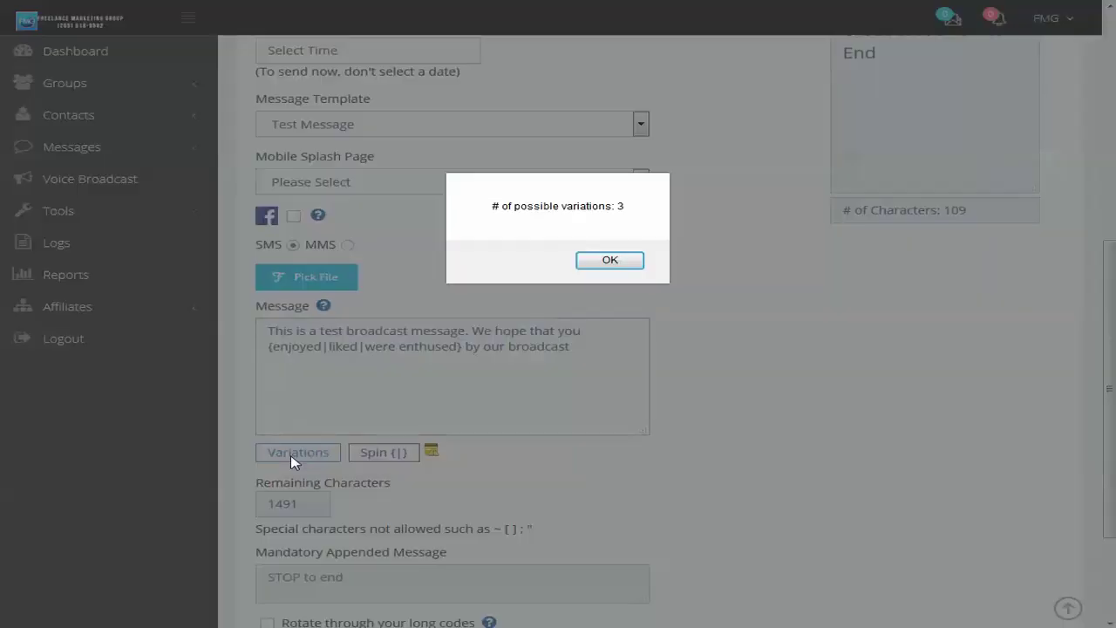
{"action": "left_click", "coordinate": [606, 262]}
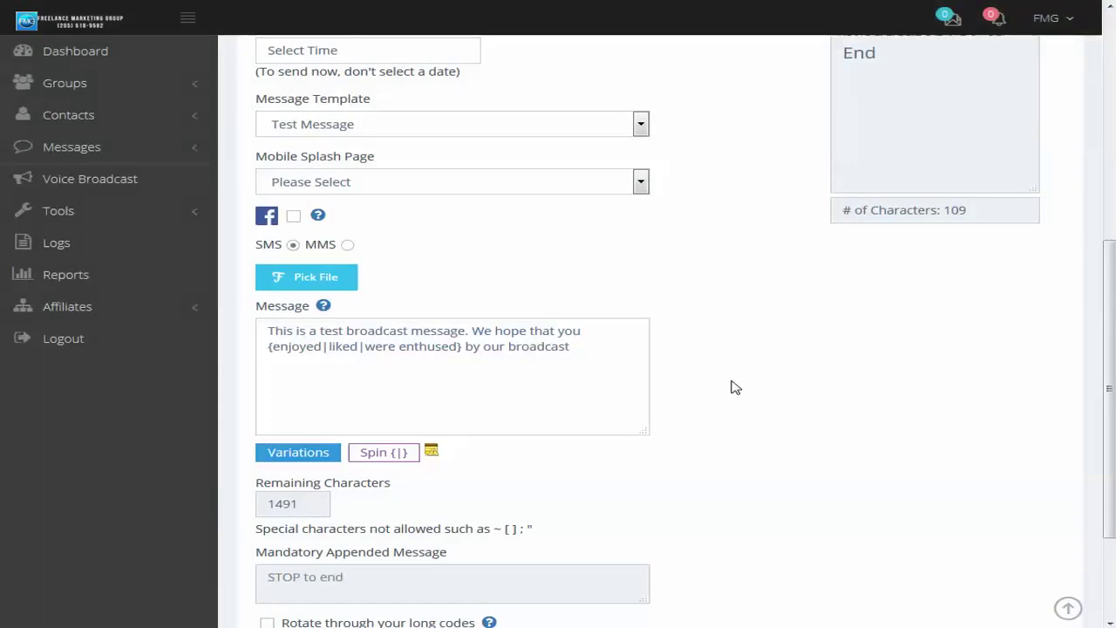
{"action": "scroll", "coordinate": [735, 387], "scroll_direction": "up", "scroll_amount": 3}
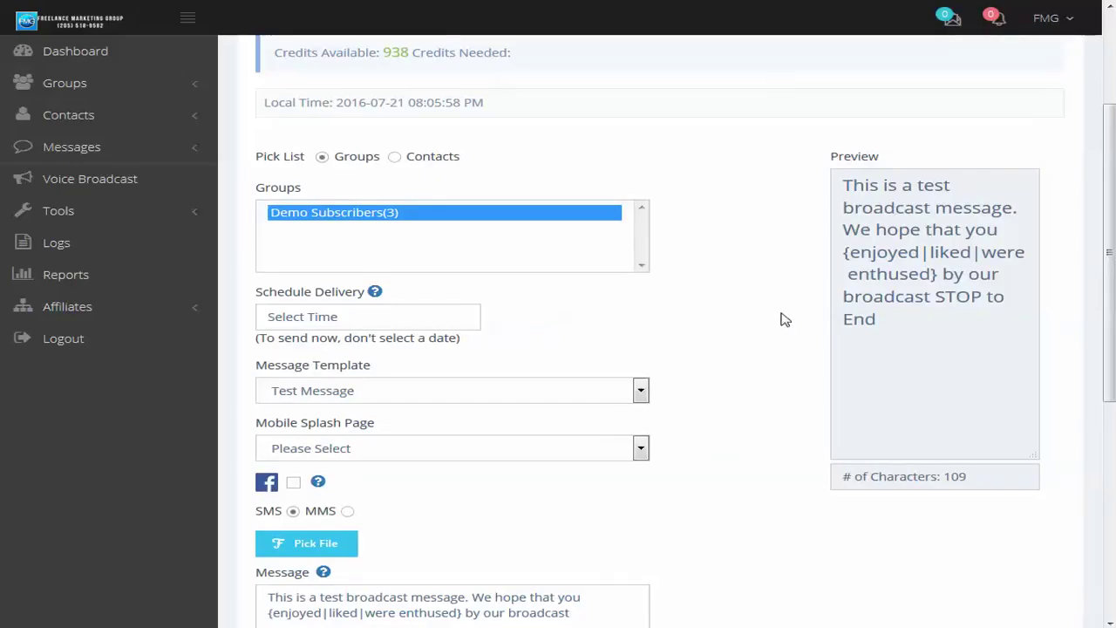
{"action": "scroll", "coordinate": [850, 291], "scroll_direction": "down", "scroll_amount": 2}
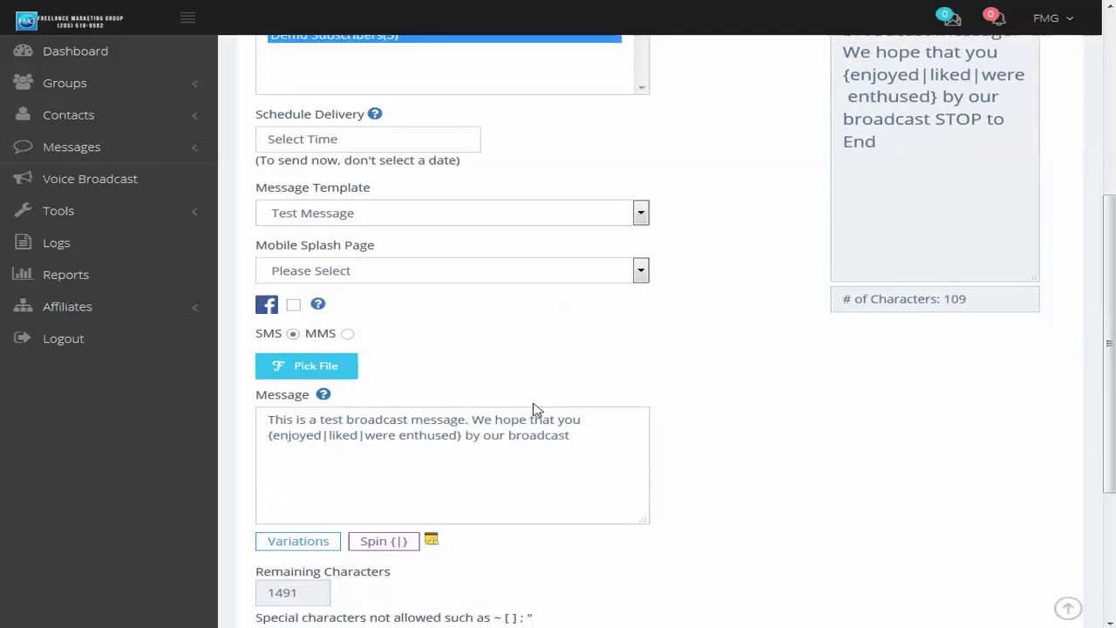
Step: Spin the message and examine the generated wording in the preview
{"action": "left_click", "coordinate": [384, 541]}
{"action": "left_click", "coordinate": [598, 434]}
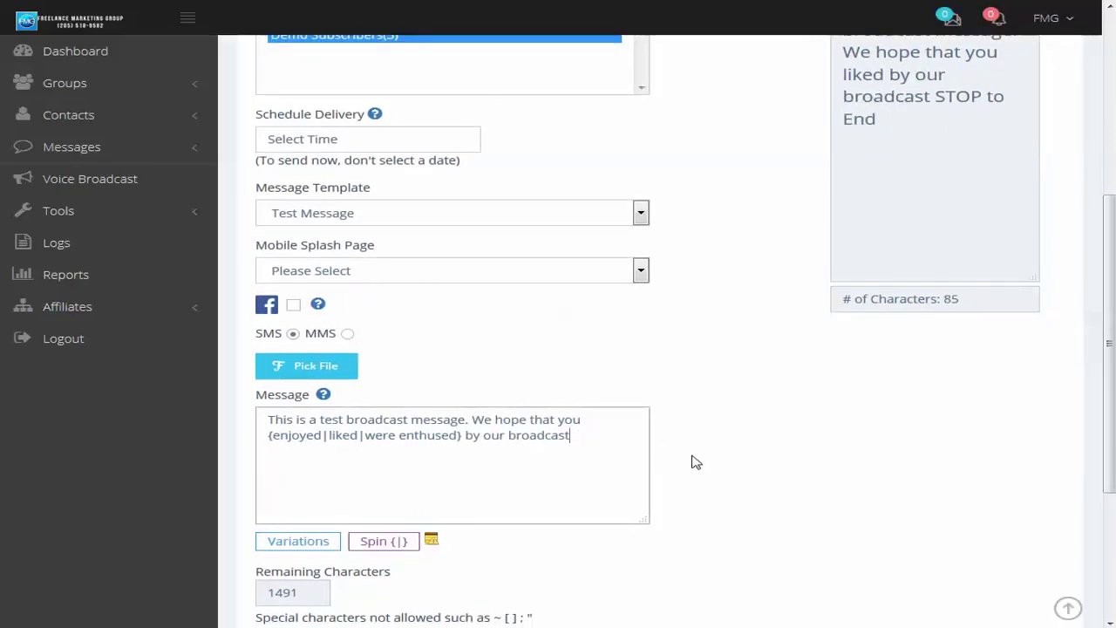
{"action": "scroll", "coordinate": [715, 444], "scroll_direction": "up", "scroll_amount": 3}
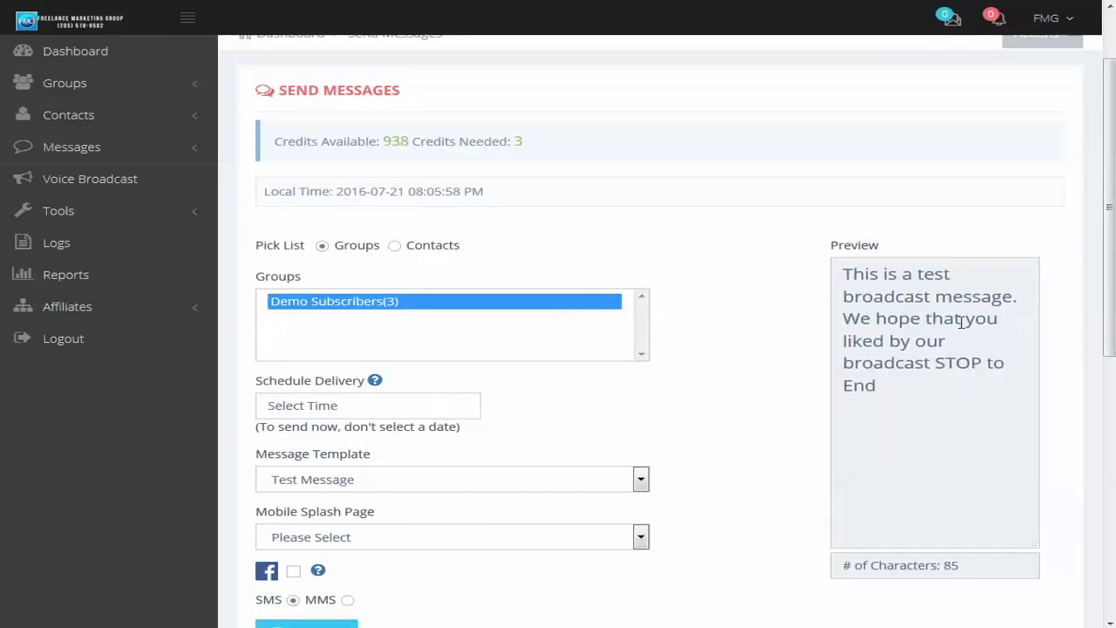
{"action": "double_click", "coordinate": [859, 341]}
{"action": "left_click", "coordinate": [857, 345]}
{"action": "scroll", "coordinate": [733, 426], "scroll_direction": "down", "scroll_amount": 3}
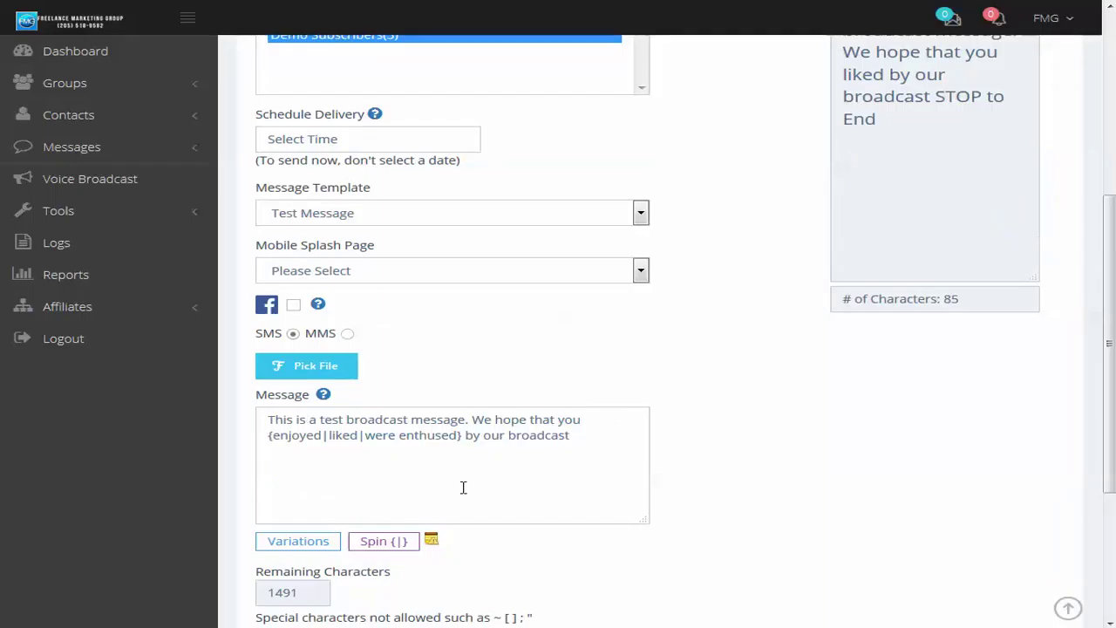
Step: Check the number of possible message variations again and dismiss the result
{"action": "scroll", "coordinate": [715, 431], "scroll_direction": "up", "scroll_amount": 1}
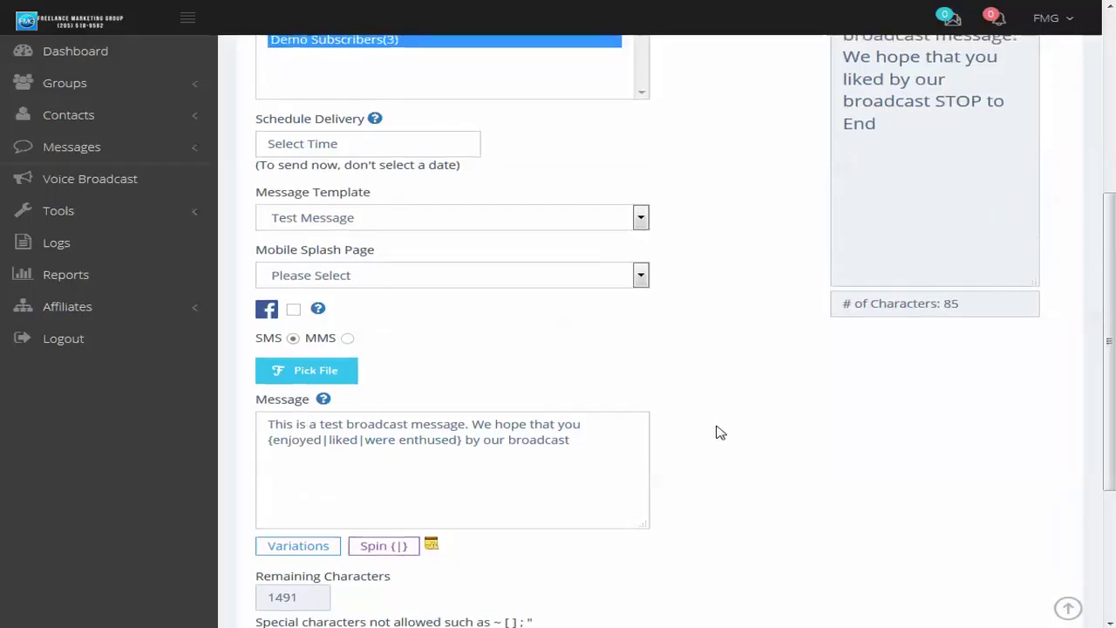
{"action": "scroll", "coordinate": [663, 466], "scroll_direction": "down", "scroll_amount": 1}
{"action": "left_click", "coordinate": [307, 541]}
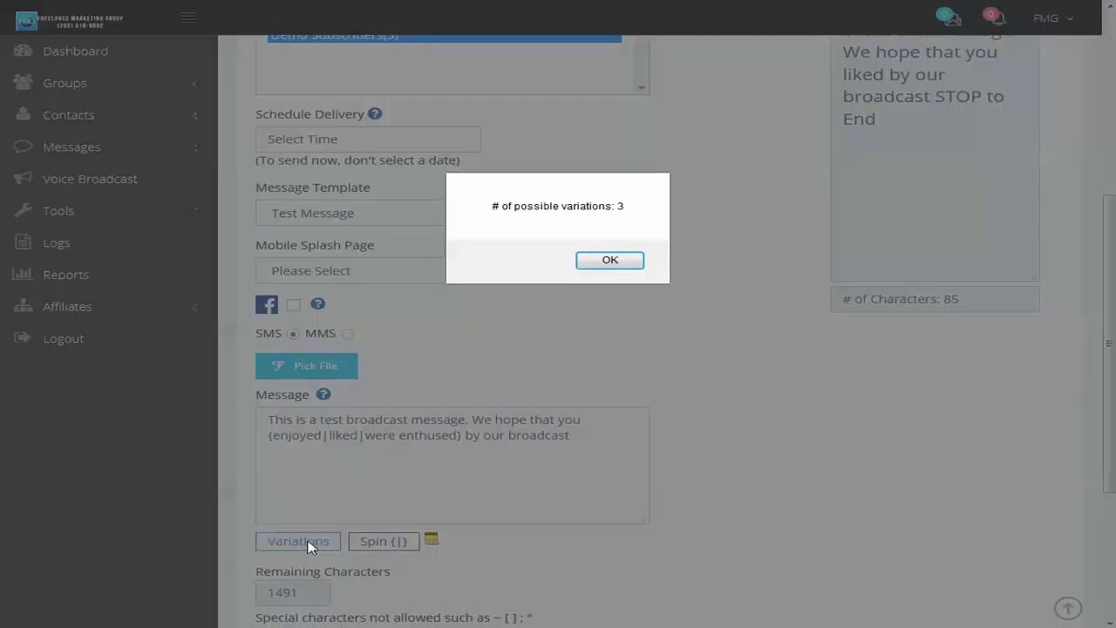
{"action": "left_click", "coordinate": [615, 255]}
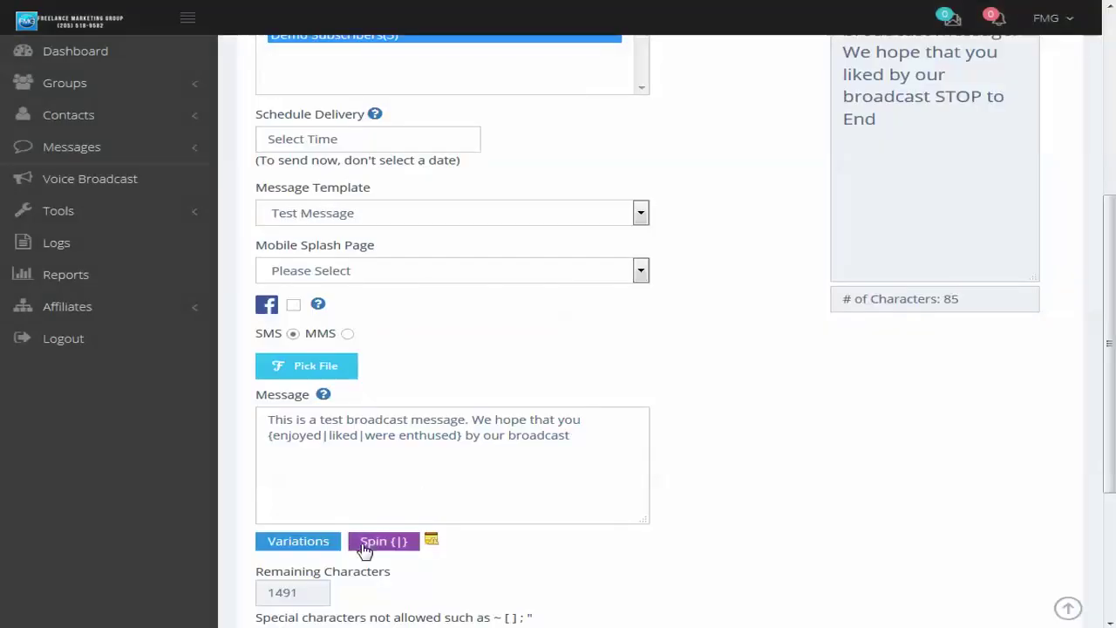
Step: Spin the message repeatedly, rechecking the variation count, and compare the alternative wordings in the preview
{"action": "left_click", "coordinate": [375, 542]}
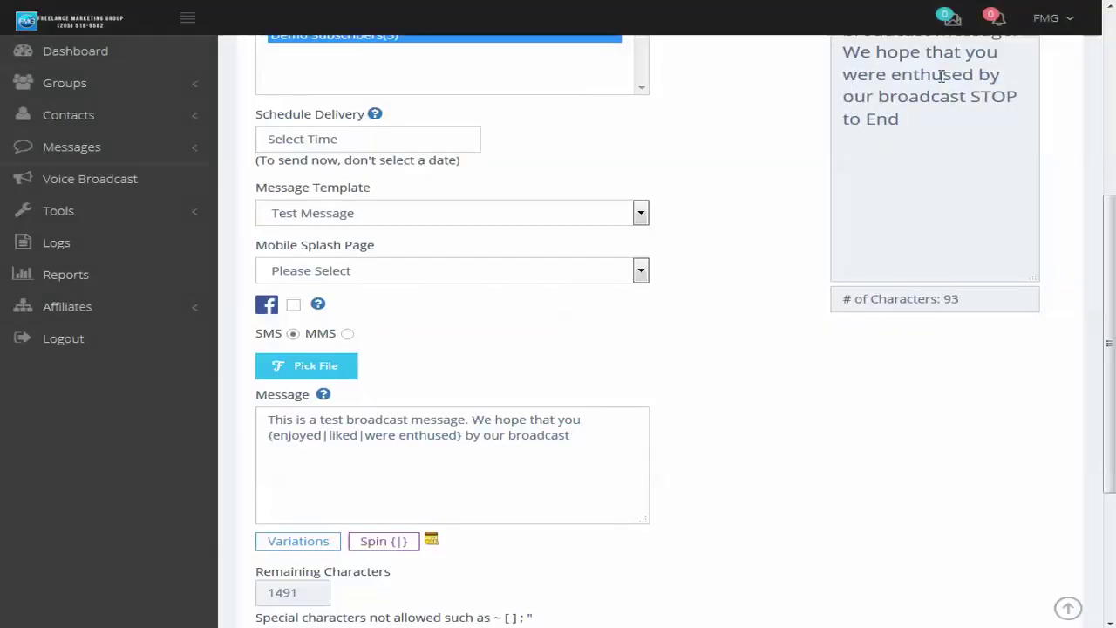
{"action": "left_click", "coordinate": [395, 542]}
{"action": "left_click", "coordinate": [303, 544]}
{"action": "left_click", "coordinate": [610, 259]}
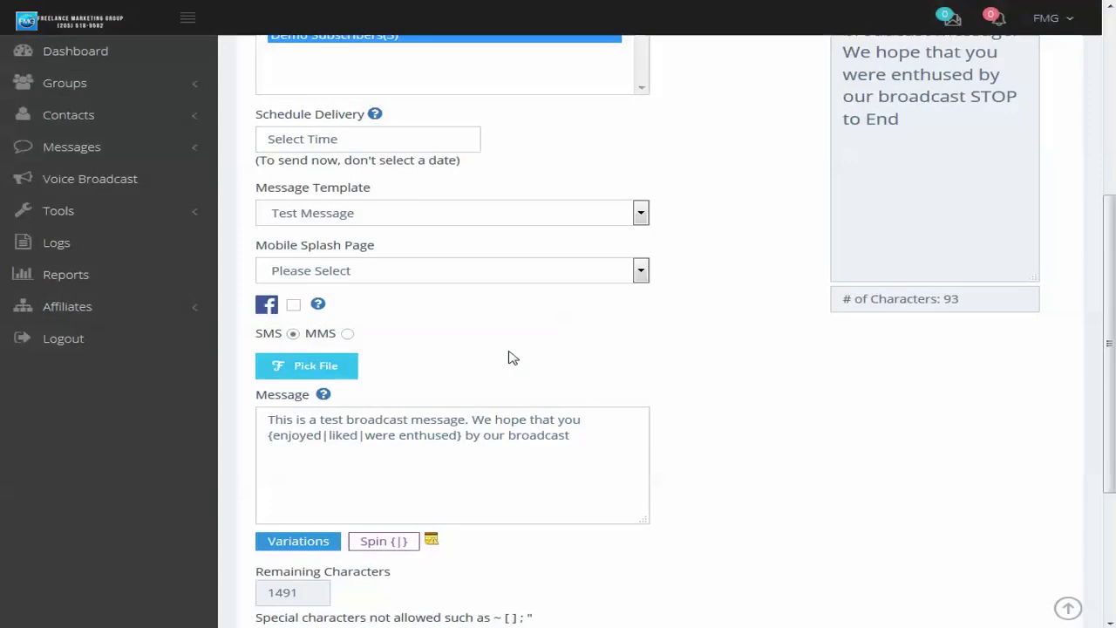
{"action": "left_click", "coordinate": [377, 541]}
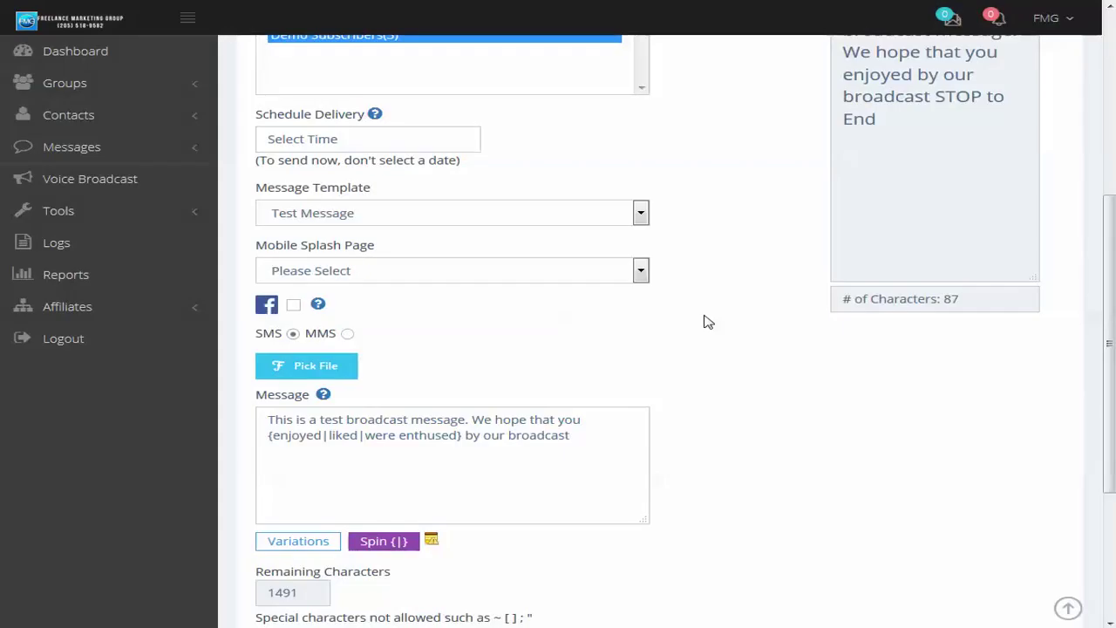
{"action": "scroll", "coordinate": [708, 460], "scroll_direction": "up", "scroll_amount": 5}
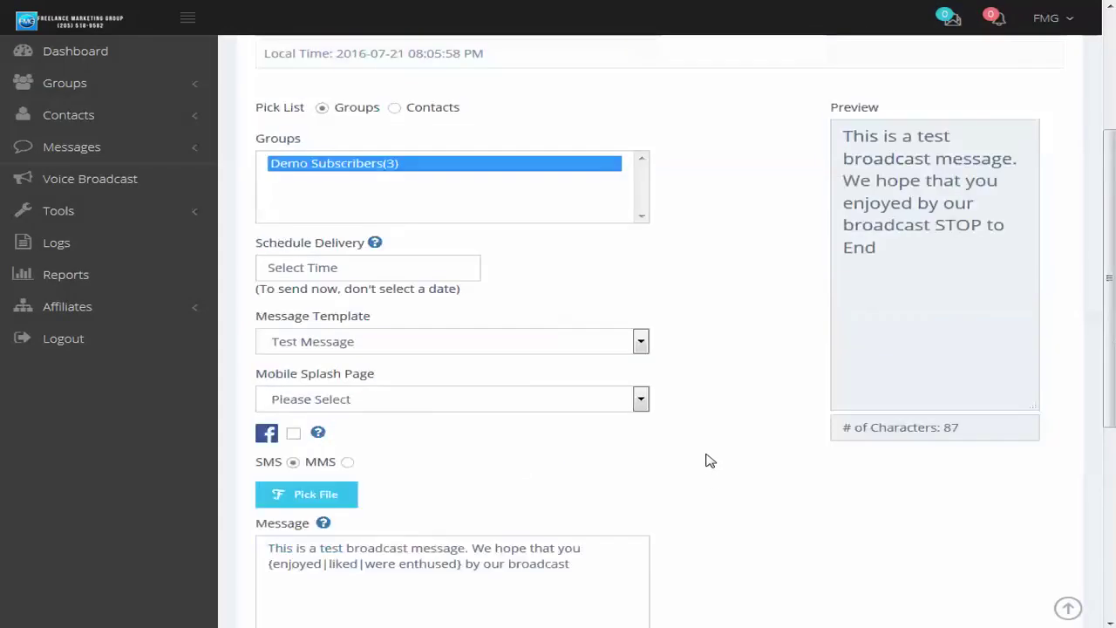
Step: Review the credits needed, the mandatory appended message and the help for rotating through long codes
{"action": "scroll", "coordinate": [709, 461], "scroll_direction": "down", "scroll_amount": 3}
{"action": "scroll", "coordinate": [753, 413], "scroll_direction": "up", "scroll_amount": 3}
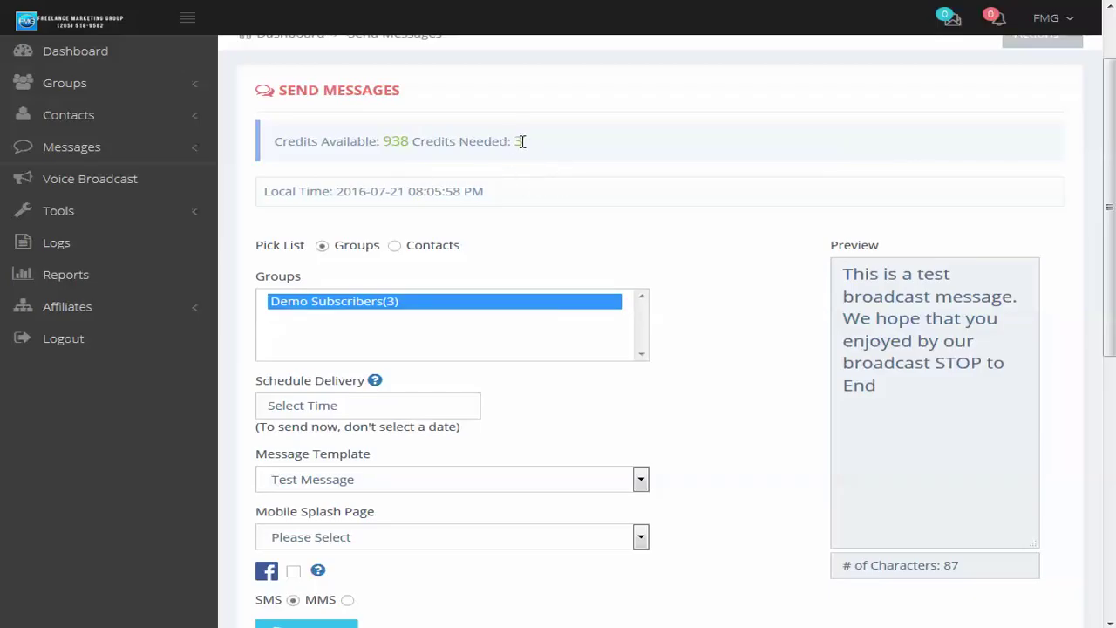
{"action": "scroll", "coordinate": [697, 275], "scroll_direction": "down", "scroll_amount": 3}
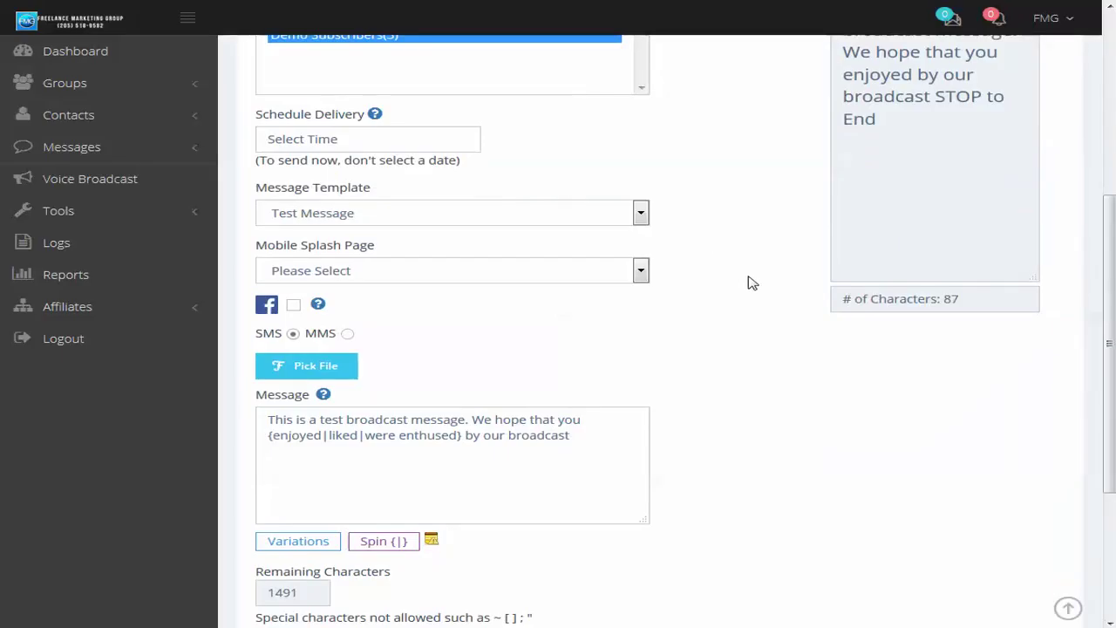
{"action": "scroll", "coordinate": [720, 291], "scroll_direction": "down", "scroll_amount": 2}
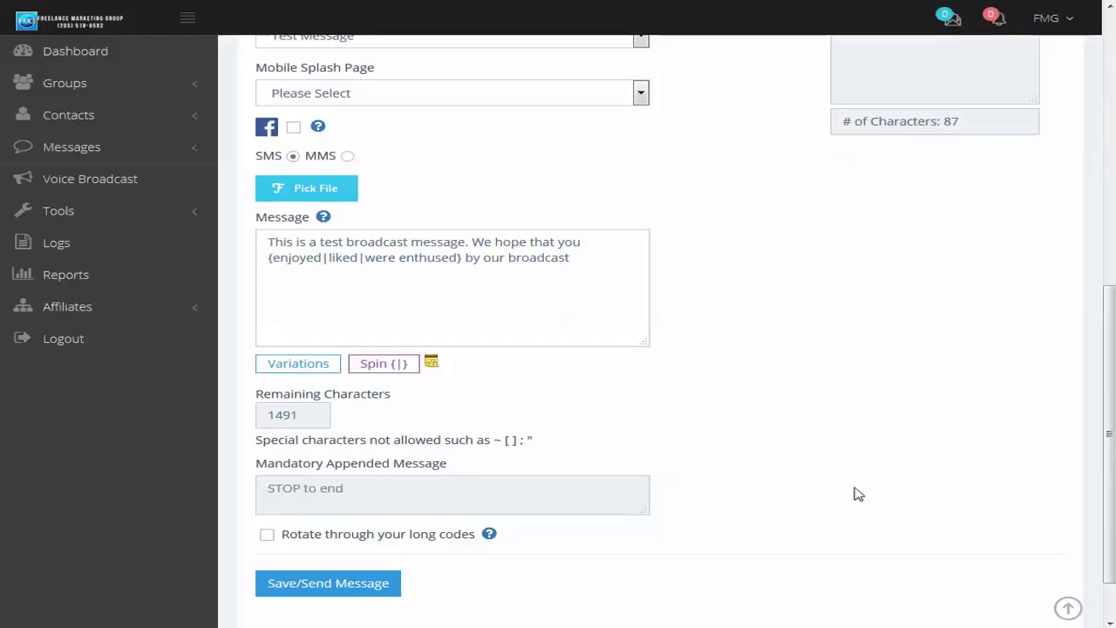
{"action": "scroll", "coordinate": [705, 444], "scroll_direction": "down", "scroll_amount": 1}
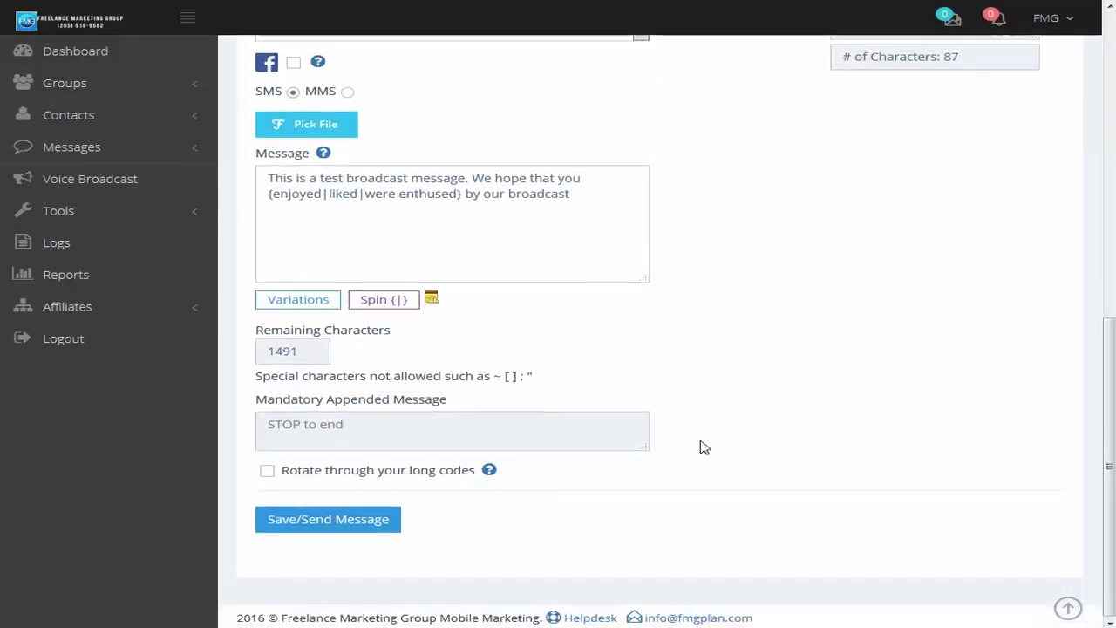
{"action": "mouse_move", "coordinate": [487, 478]}
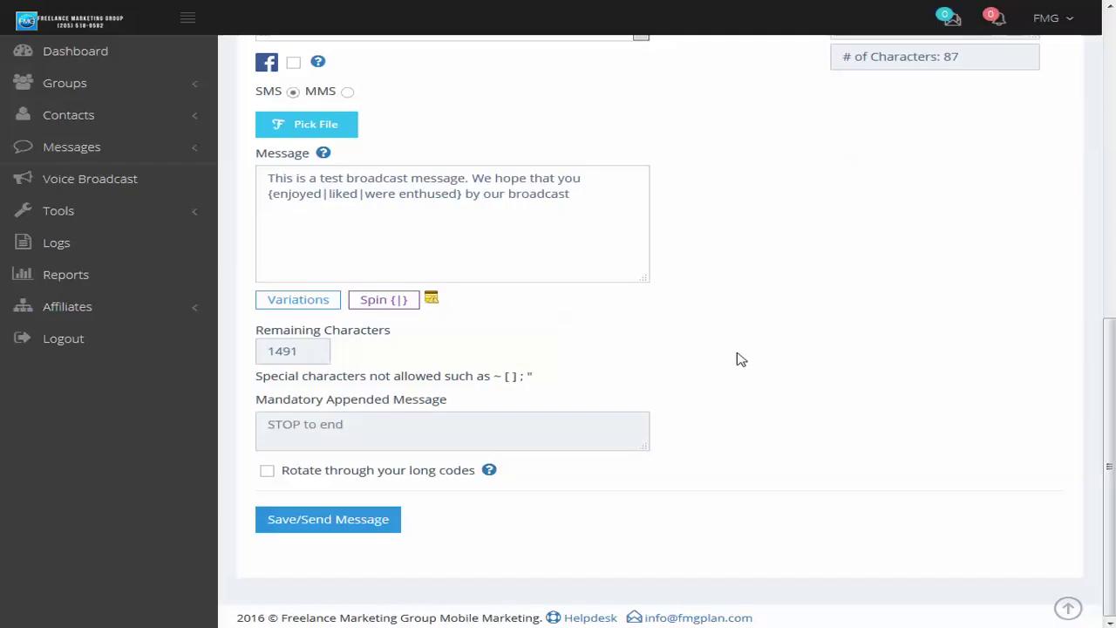
{"action": "scroll", "coordinate": [735, 355], "scroll_direction": "up", "scroll_amount": 4}
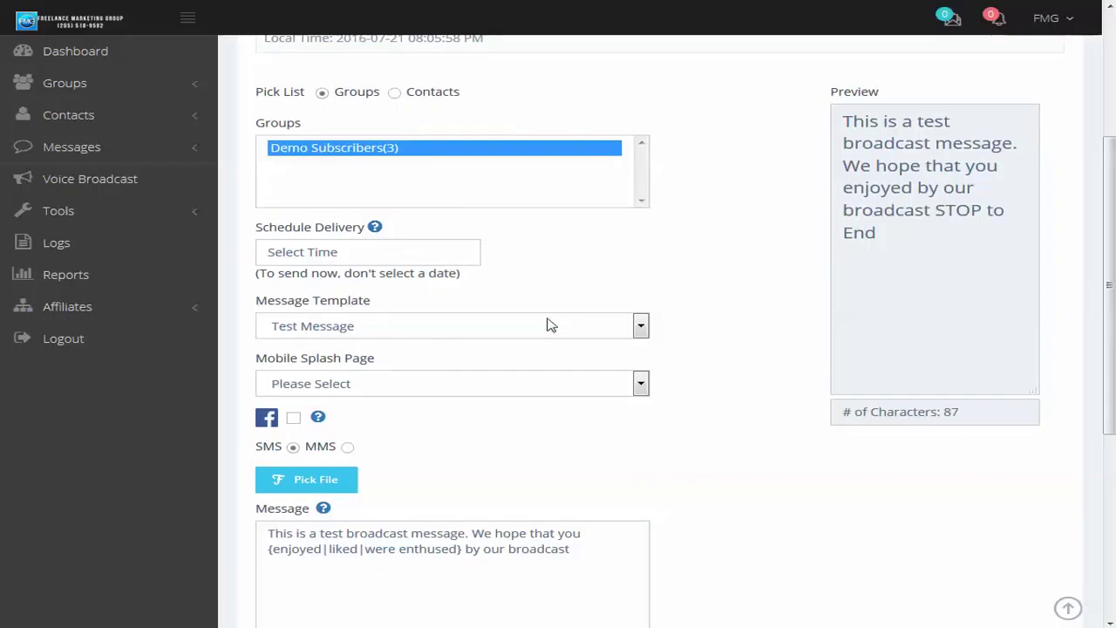
{"action": "scroll", "coordinate": [650, 482], "scroll_direction": "down", "scroll_amount": 2}
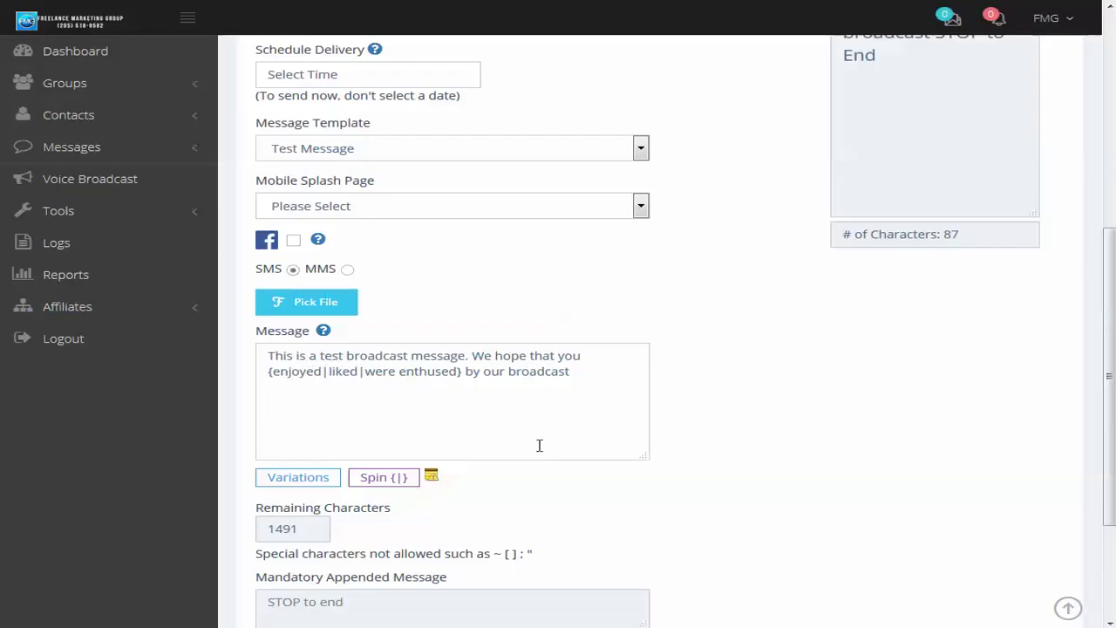
{"action": "scroll", "coordinate": [593, 501], "scroll_direction": "down", "scroll_amount": 2}
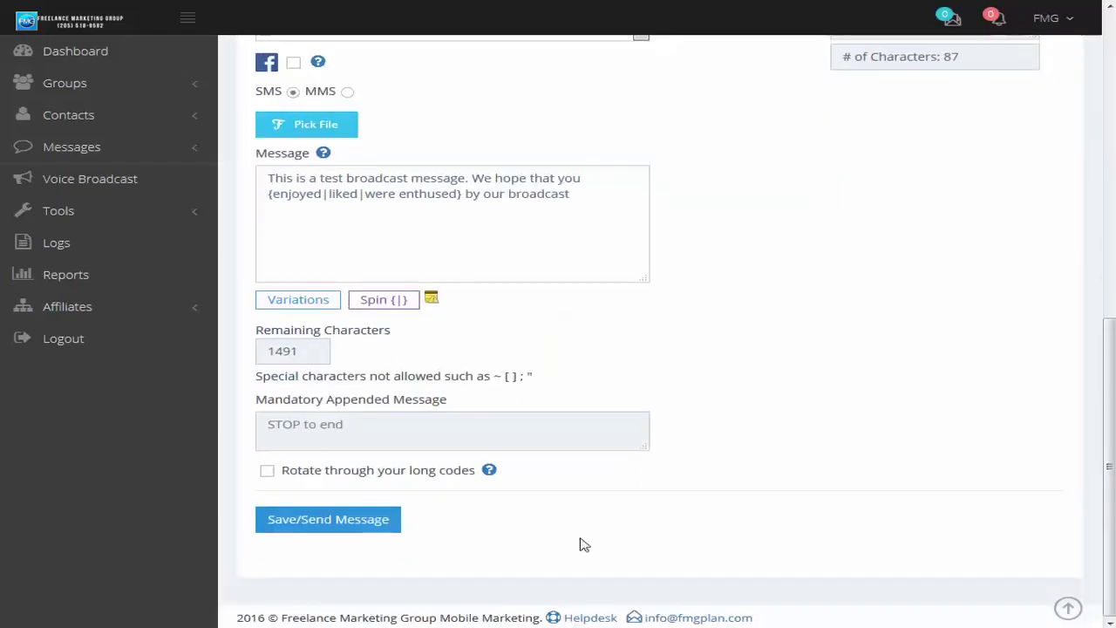
Step: Send the bulk SMS, and in Google Voice refresh the texts to check the received message's wording and sender number
{"action": "left_click", "coordinate": [309, 521]}
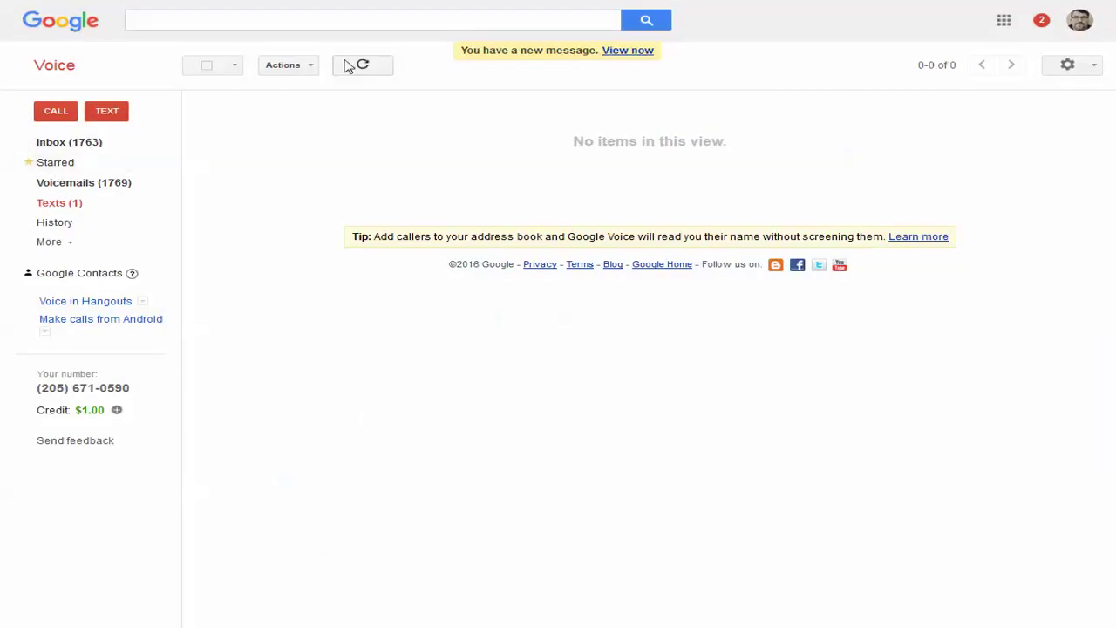
{"action": "left_click", "coordinate": [363, 67]}
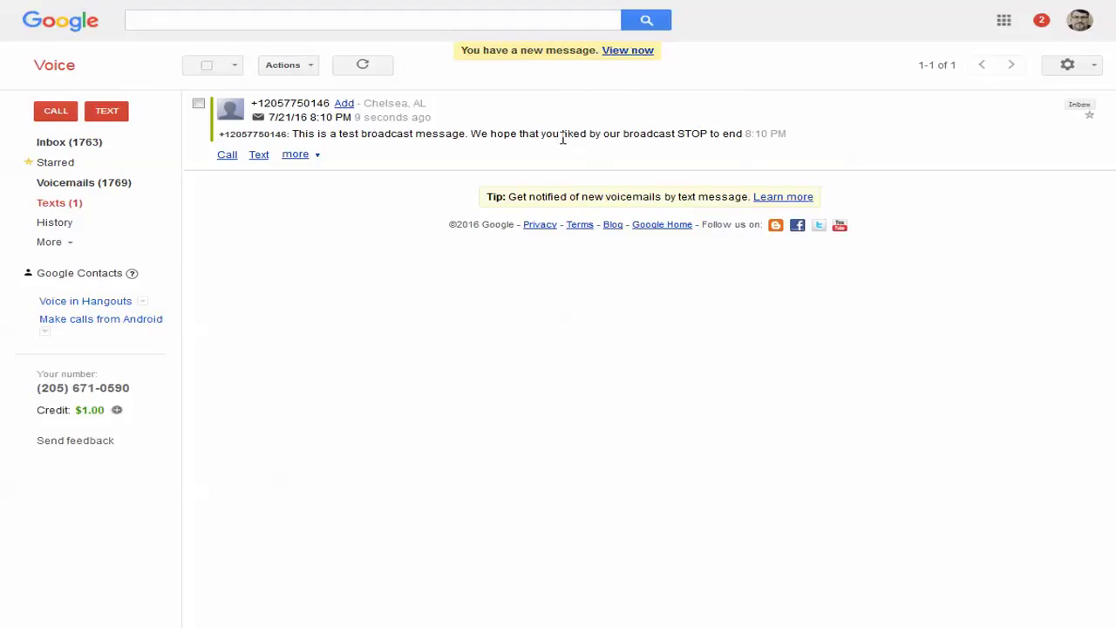
{"action": "left_click_drag", "start_coordinate": [562, 140], "coordinate": [583, 137]}
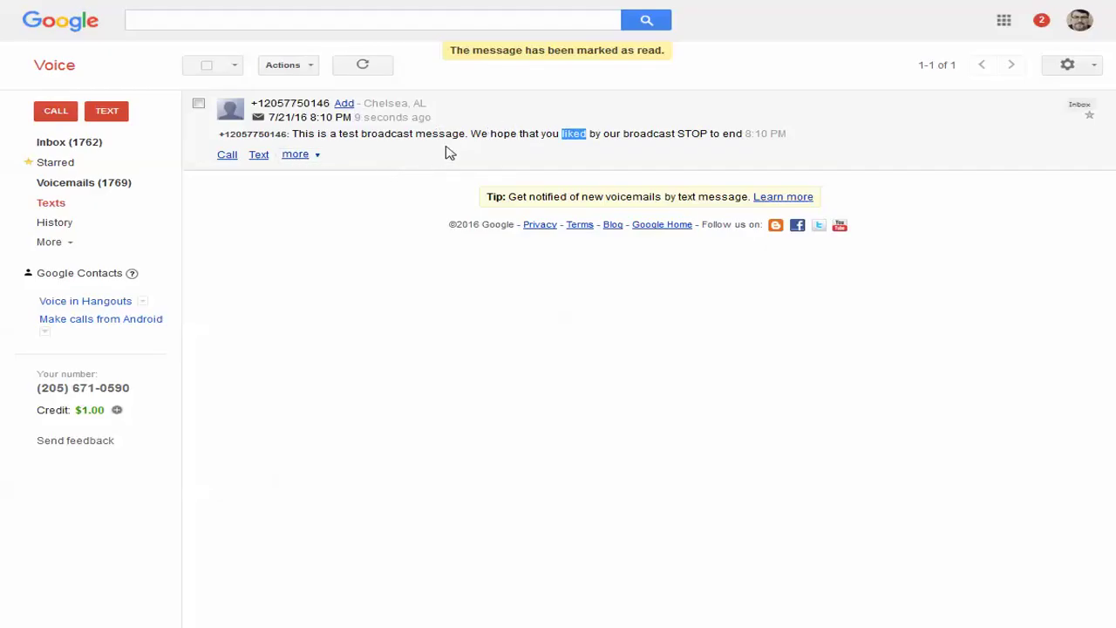
{"action": "left_click_drag", "start_coordinate": [265, 103], "coordinate": [327, 103]}
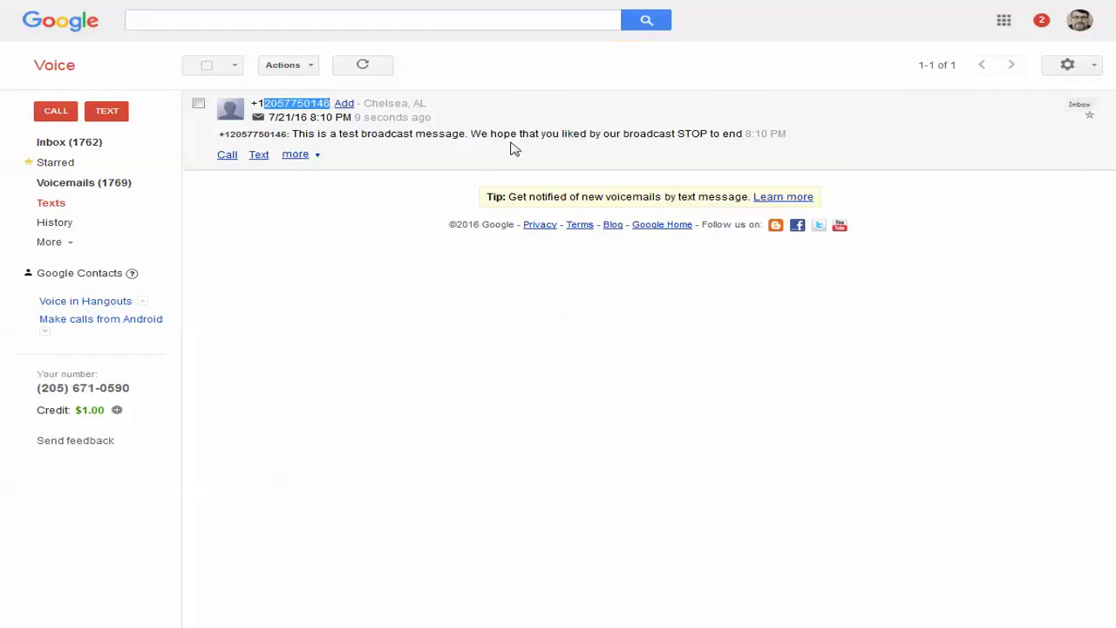
Step: Reply to the received broadcast text with "What is this about?"
{"action": "left_click", "coordinate": [260, 155]}
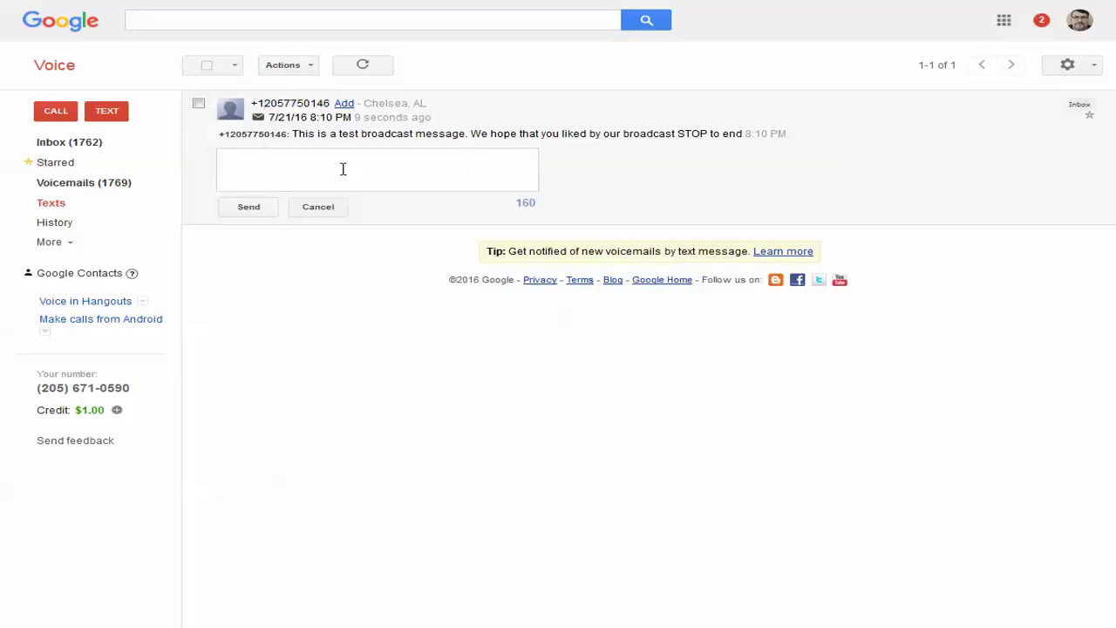
{"action": "type", "text": "What is this about?"}
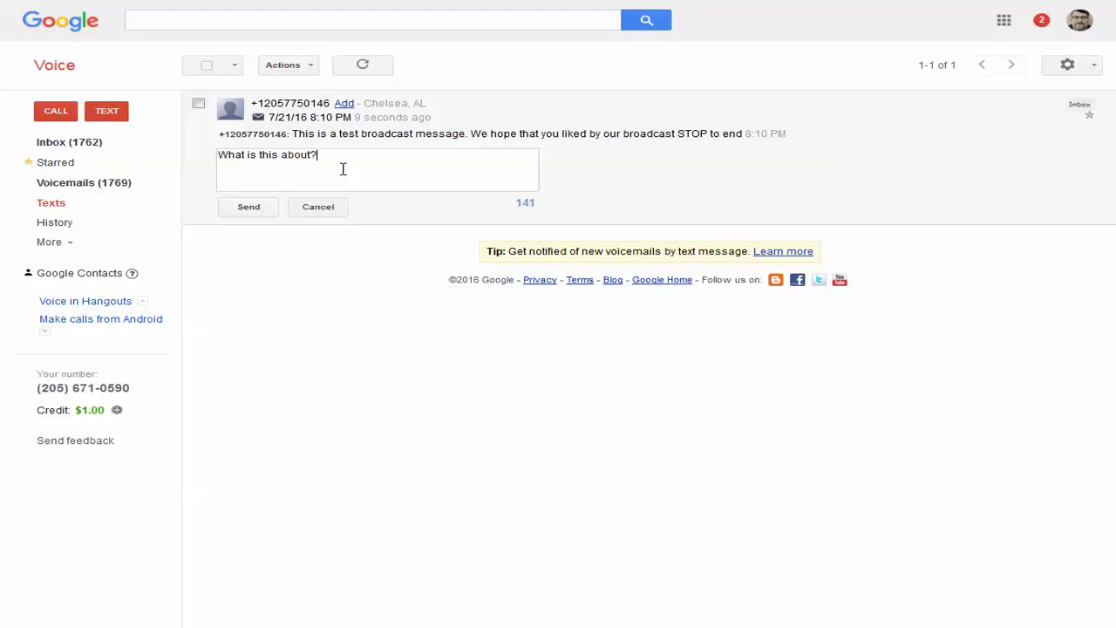
{"action": "left_click", "coordinate": [250, 207]}
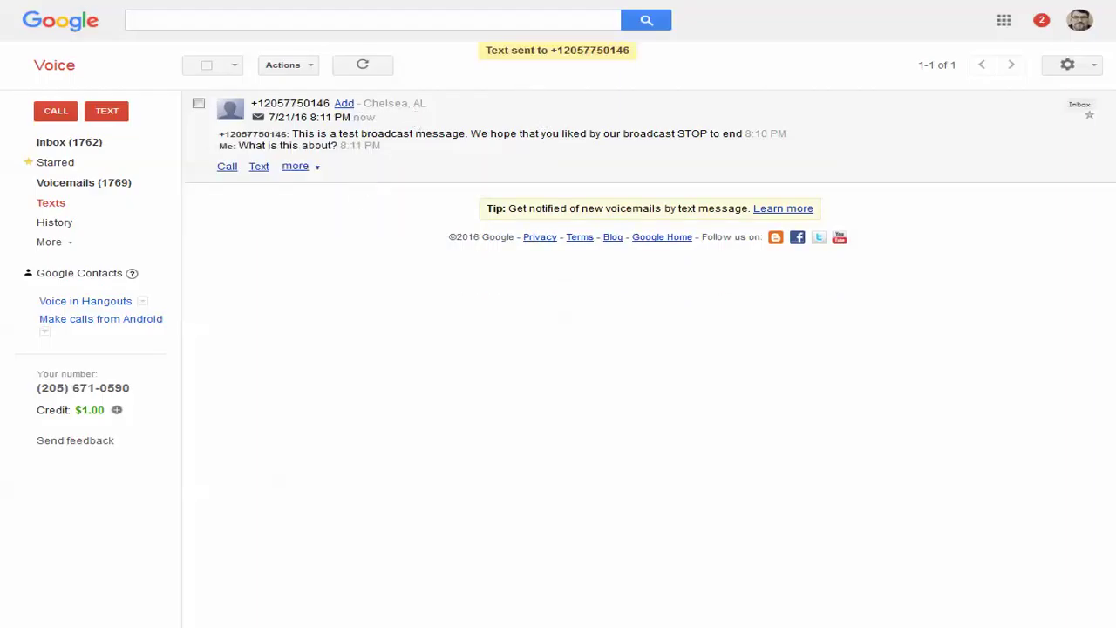
Step: Switch back to the Freelance Marketing Group site, check for new SMS messages and view the incoming reply's log details
{"action": "key", "text": "ctrl+Tab"}
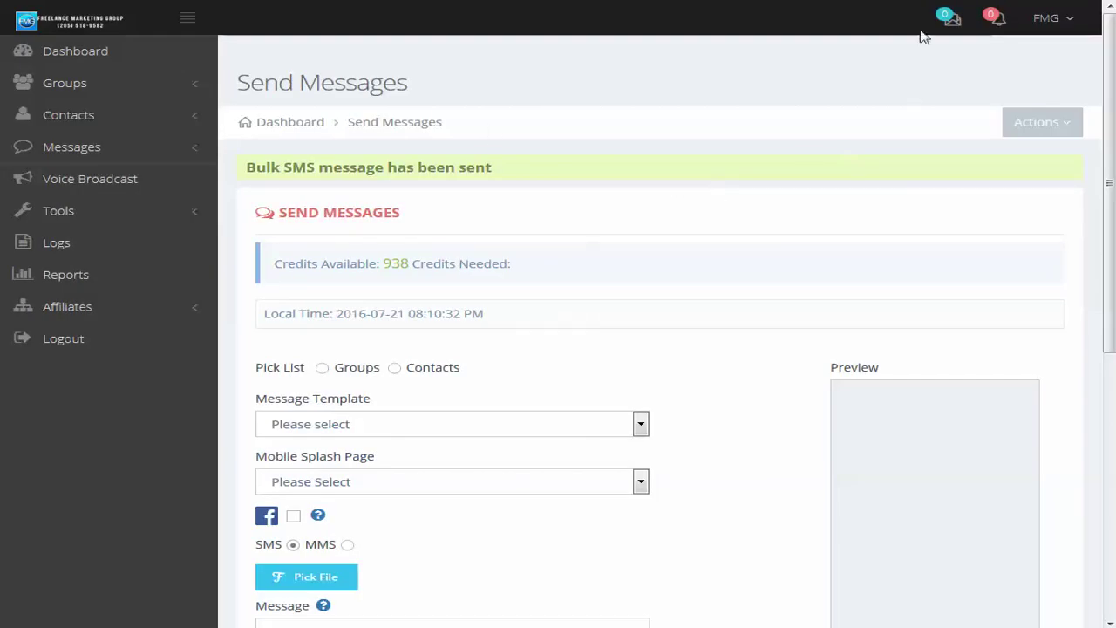
{"action": "left_click", "coordinate": [944, 18]}
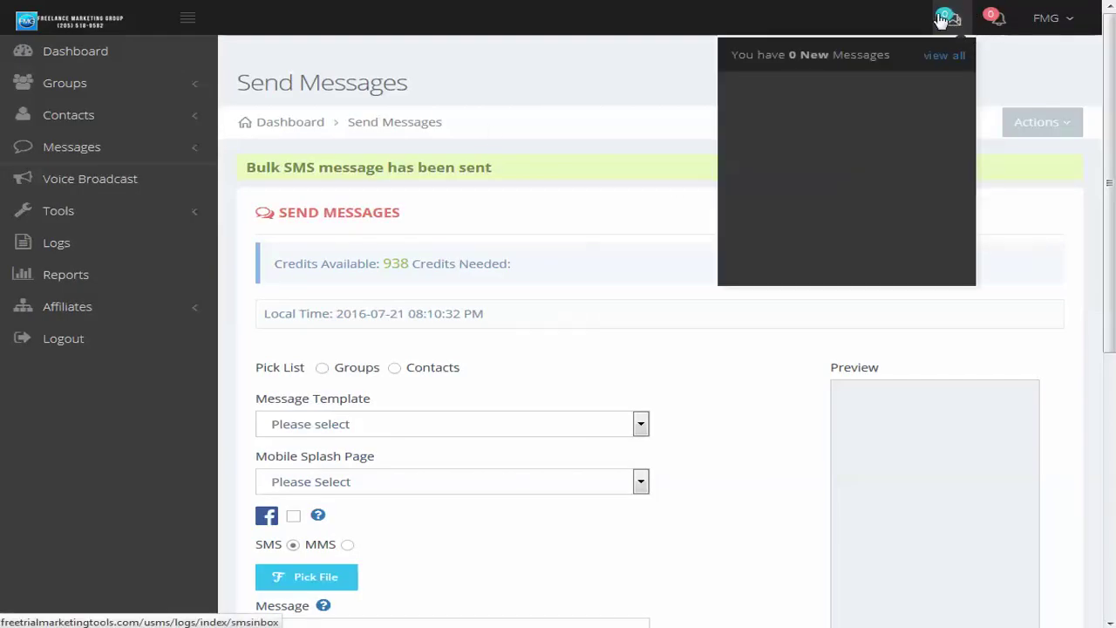
{"action": "left_click", "coordinate": [606, 67]}
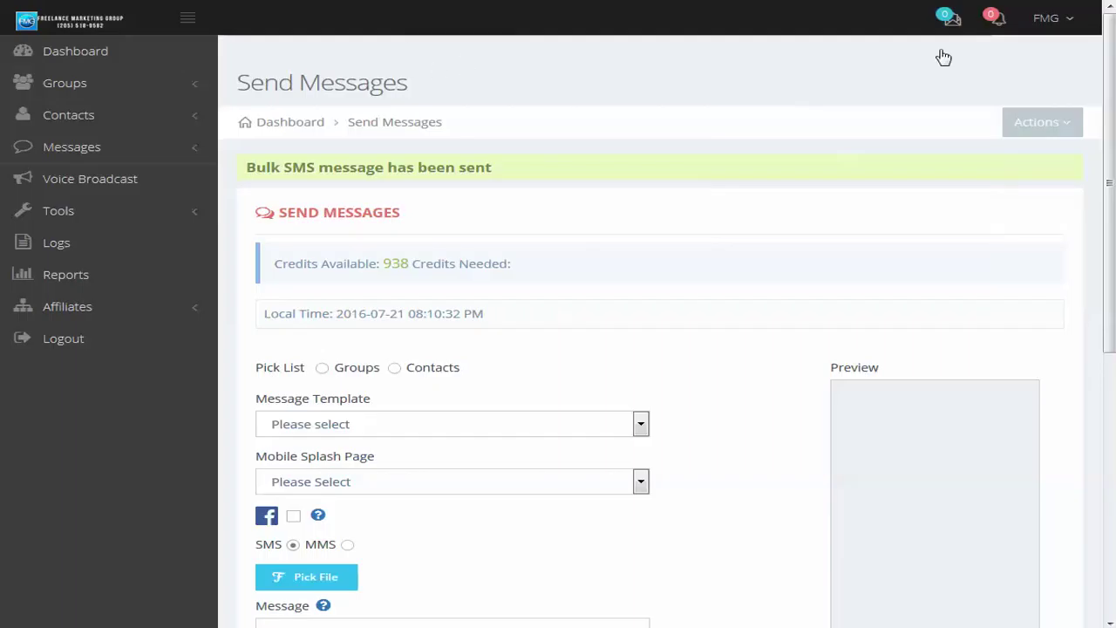
{"action": "left_click", "coordinate": [947, 19]}
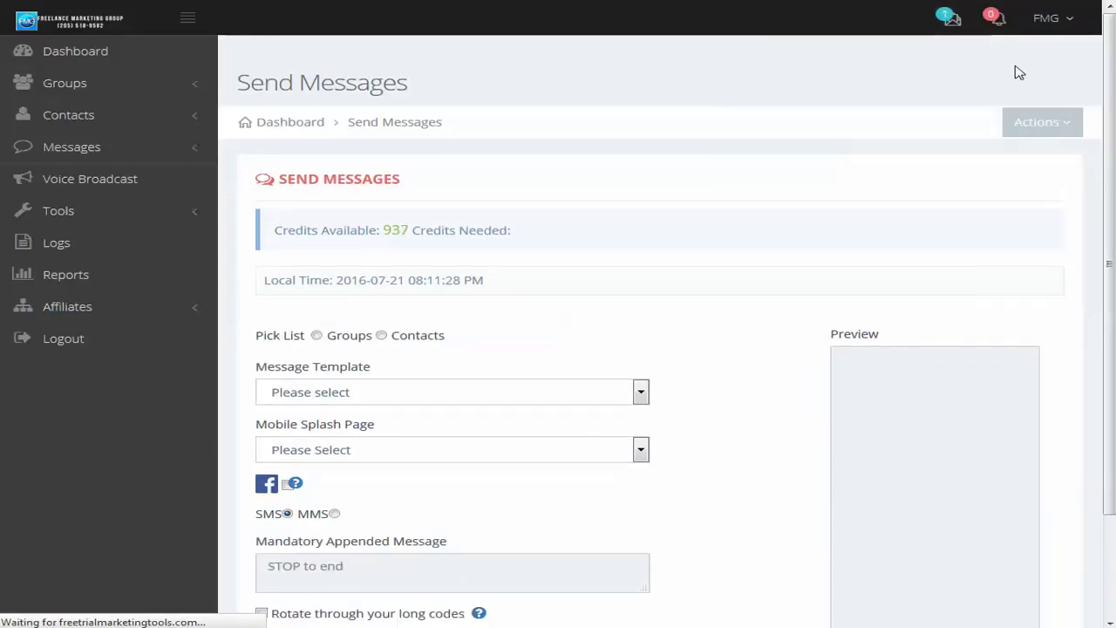
{"action": "left_click", "coordinate": [952, 24]}
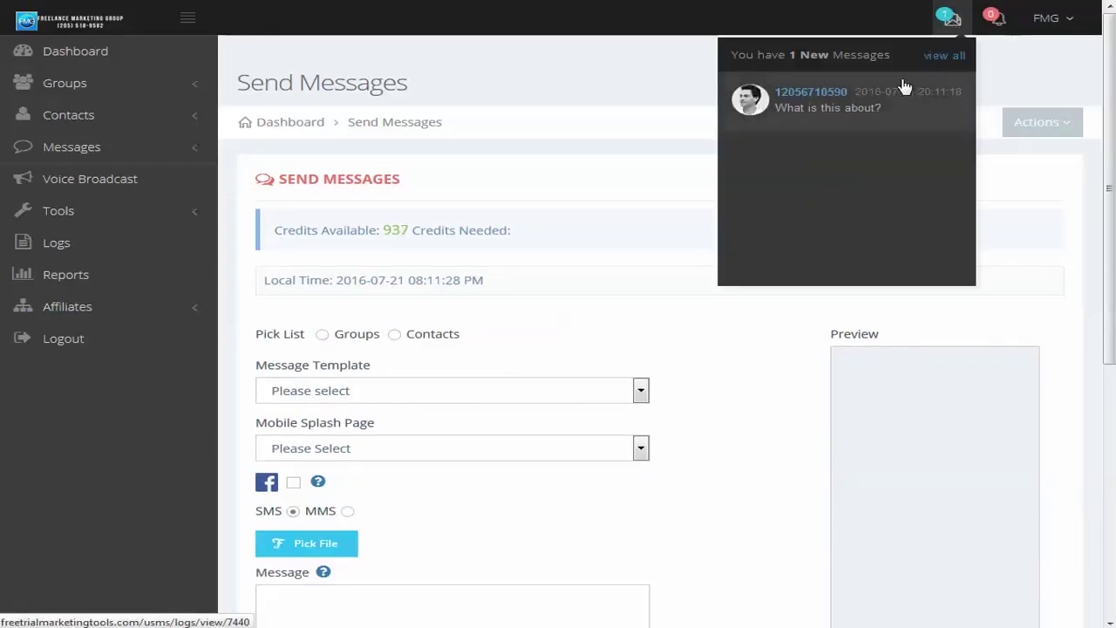
{"action": "left_click", "coordinate": [827, 103]}
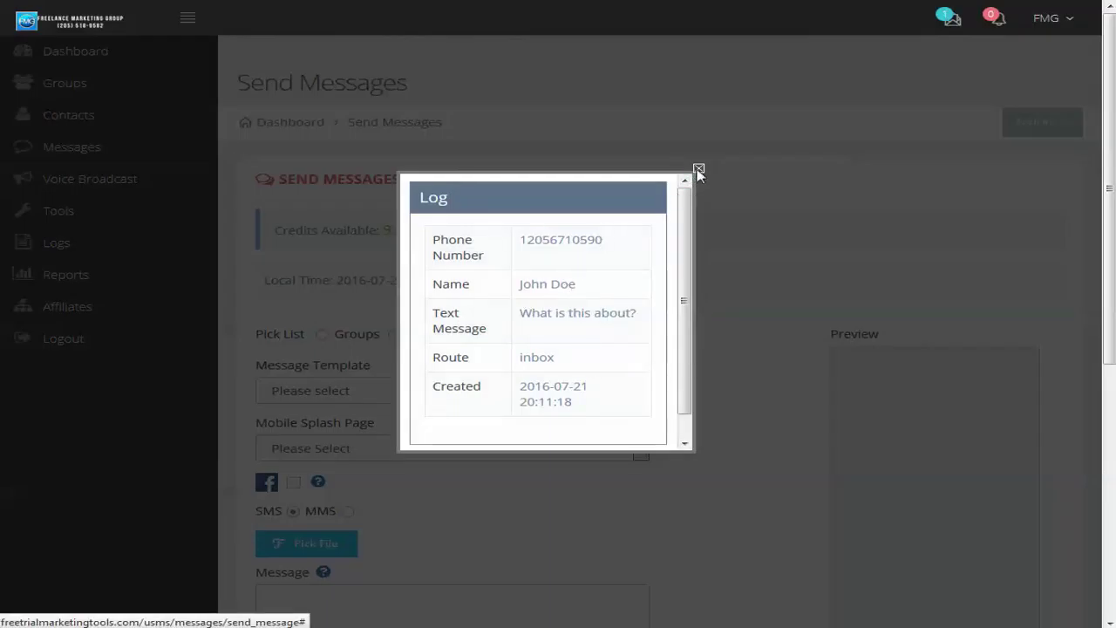
{"action": "left_click", "coordinate": [699, 170]}
Step: Open the new SMS inbox log and delete all of its entries
{"action": "left_click", "coordinate": [1076, 21]}
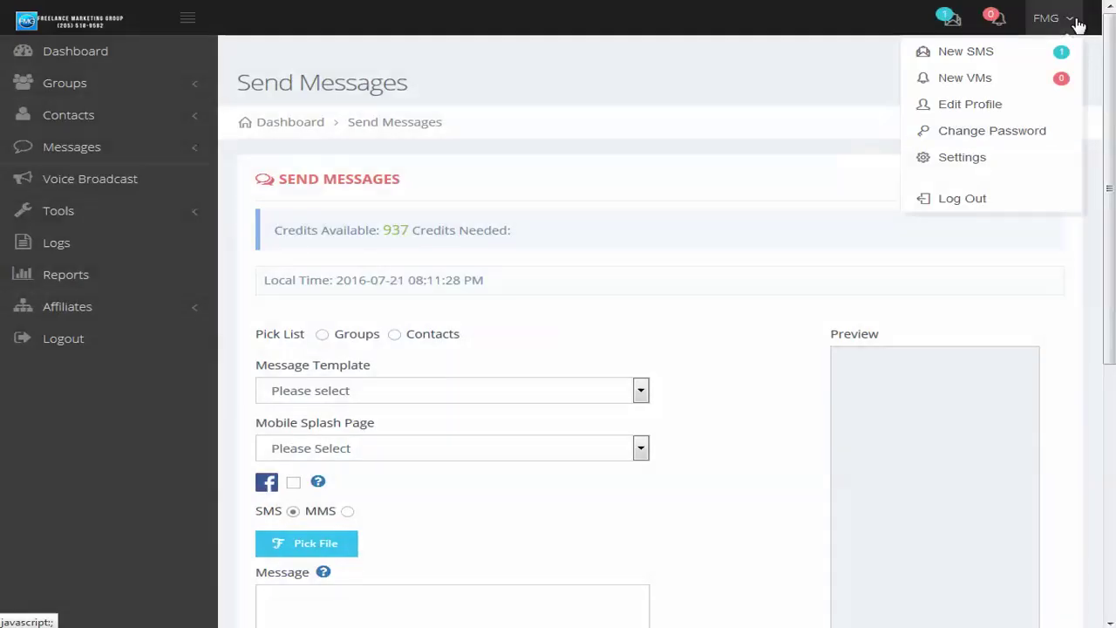
{"action": "left_click", "coordinate": [986, 57]}
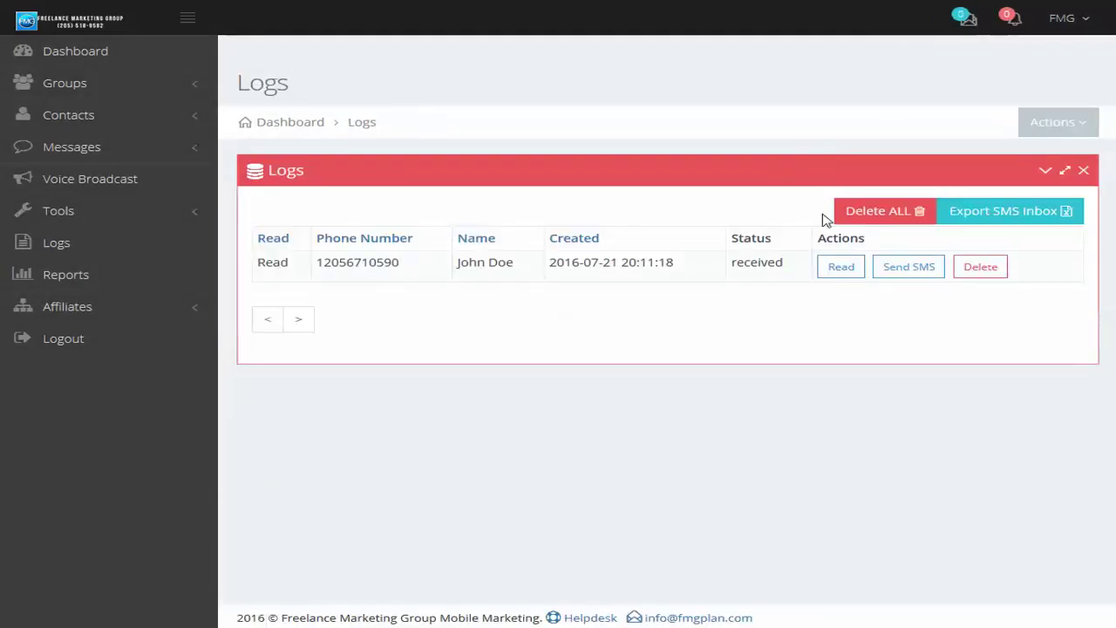
{"action": "left_click", "coordinate": [861, 223]}
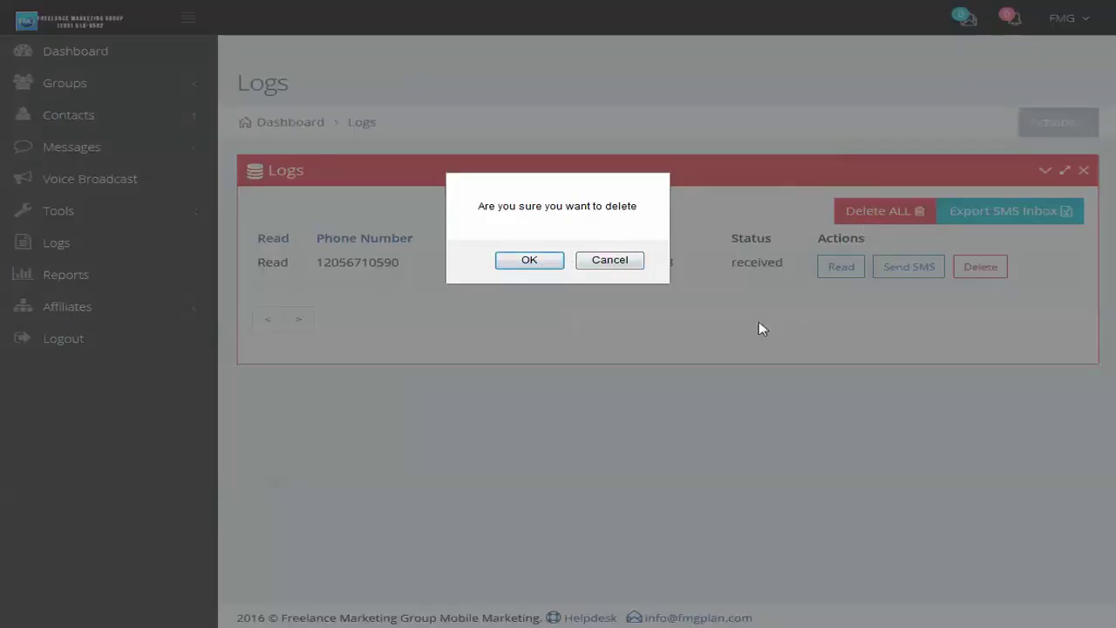
{"action": "left_click", "coordinate": [628, 264]}
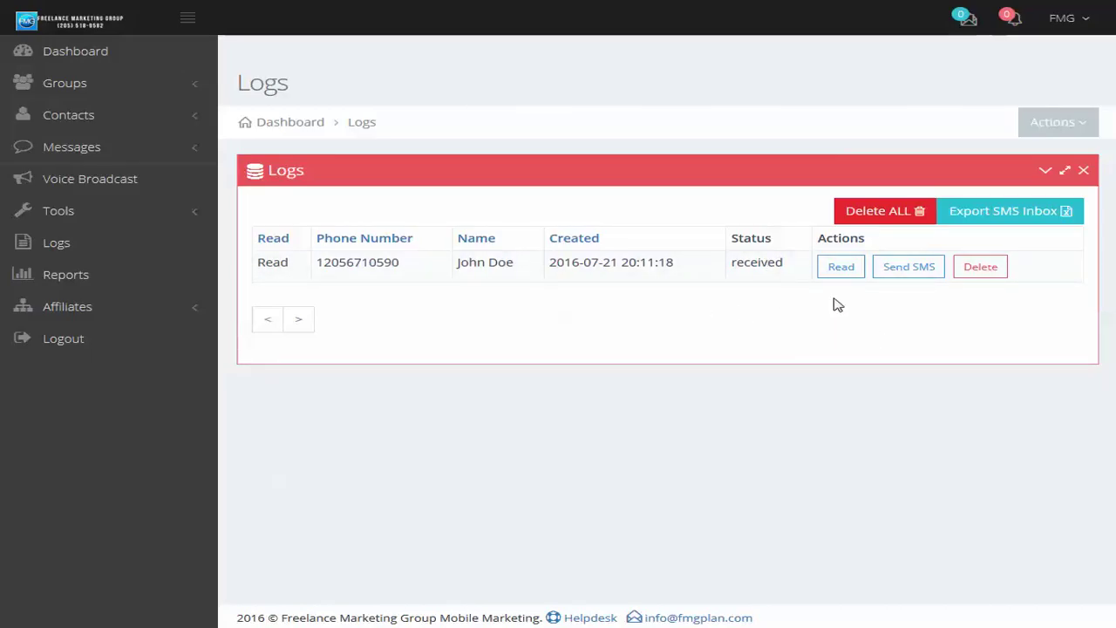
{"action": "left_click", "coordinate": [863, 209]}
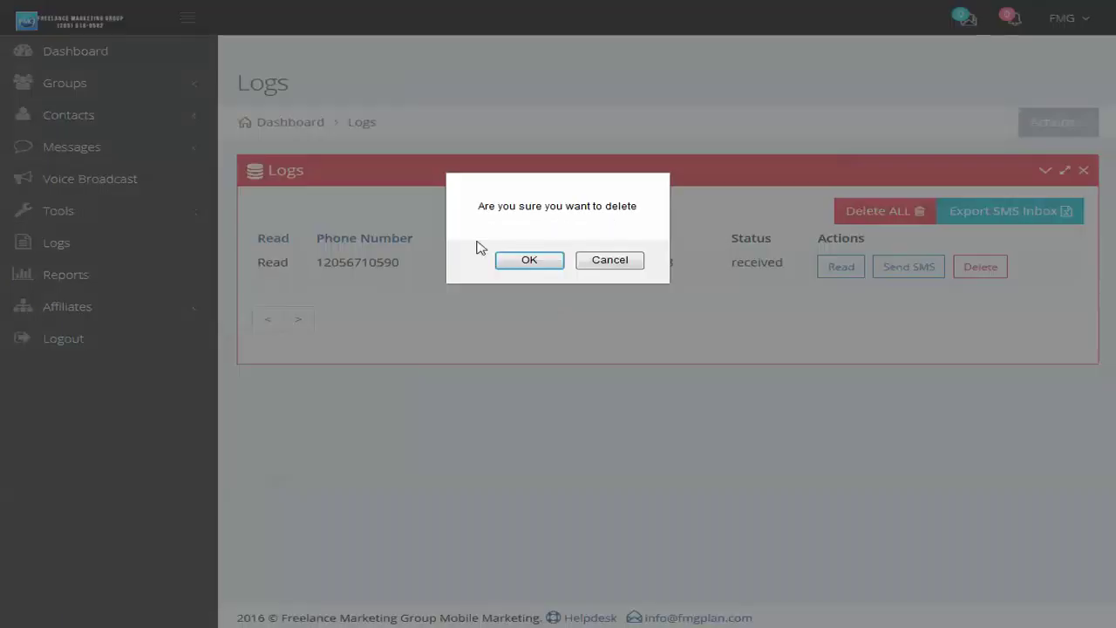
{"action": "left_click", "coordinate": [514, 260]}
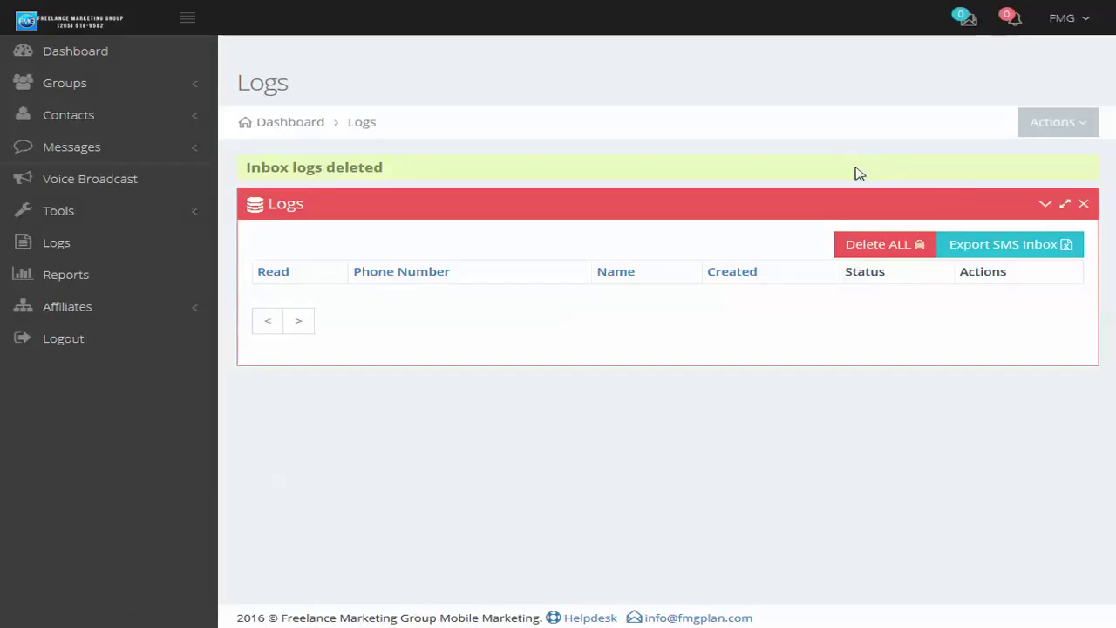
{"action": "left_click", "coordinate": [75, 147]}
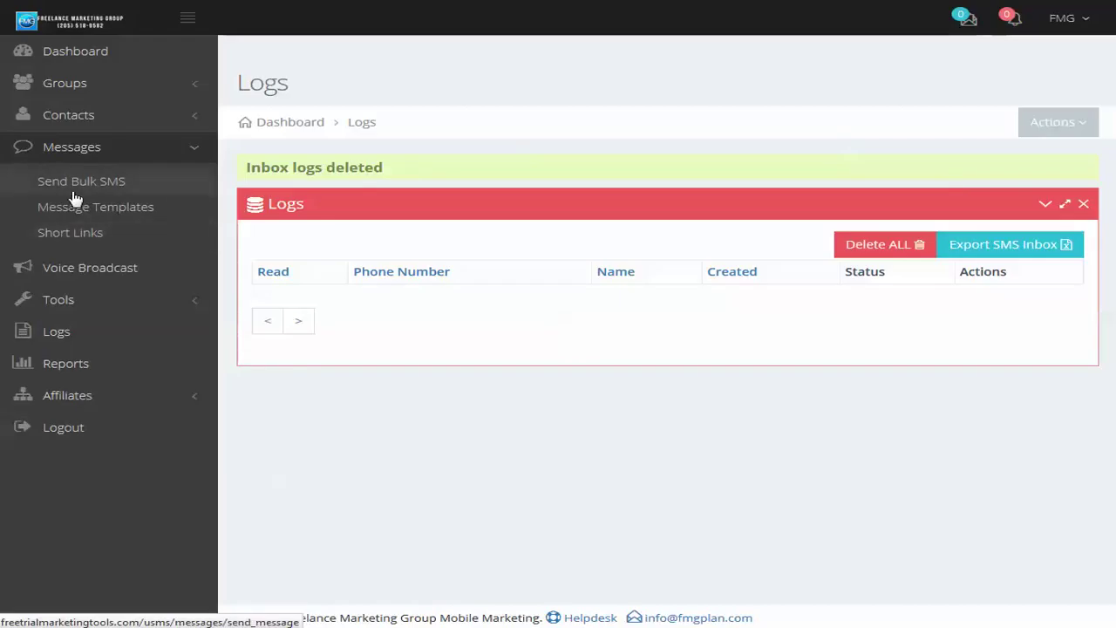
{"action": "left_click", "coordinate": [73, 242]}
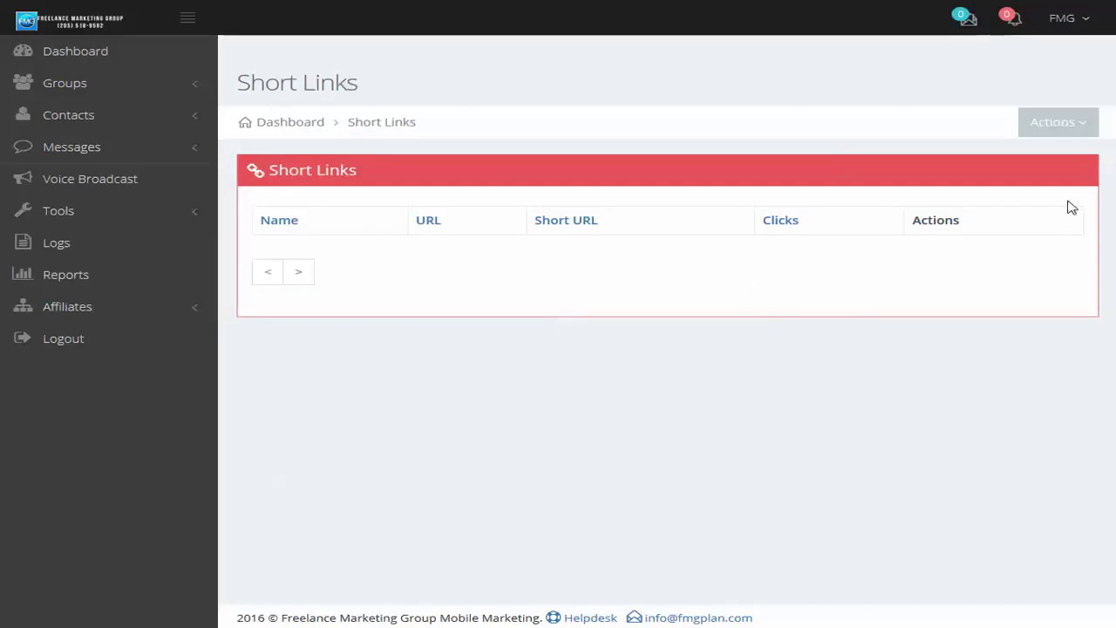
{"action": "left_click", "coordinate": [1083, 128]}
{"action": "left_click", "coordinate": [1029, 163]}
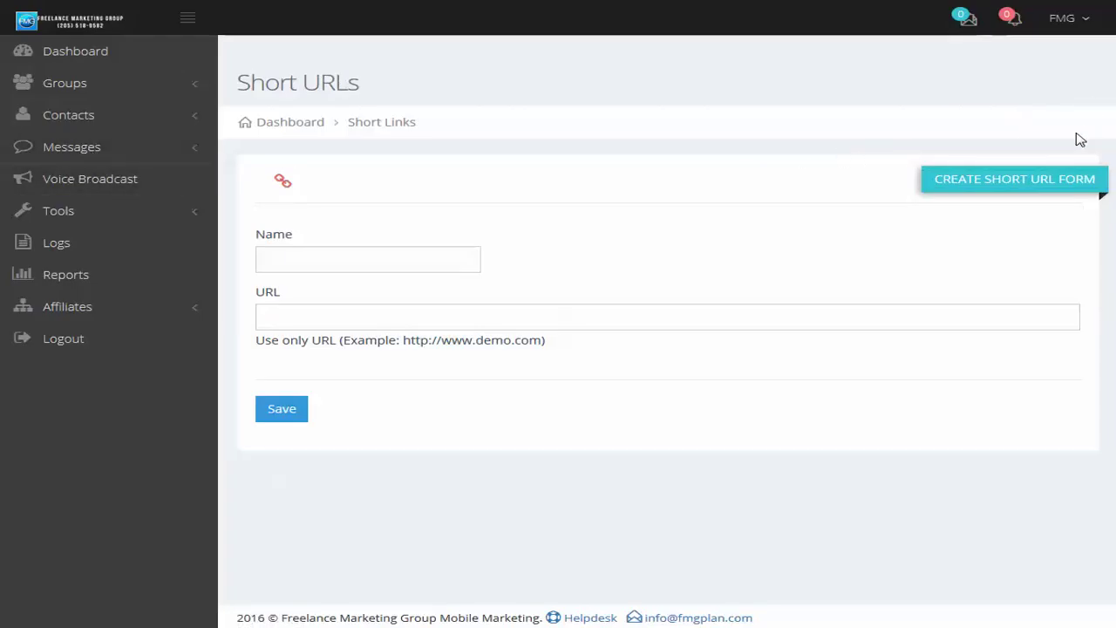
{"action": "left_click", "coordinate": [260, 255]}
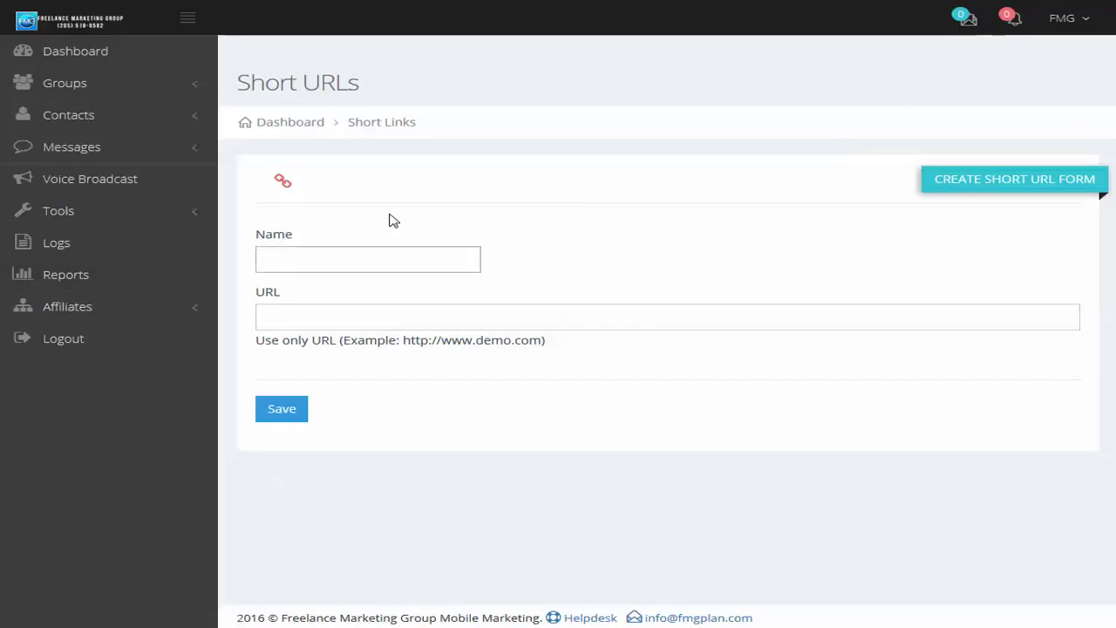
{"action": "type", "text": "Test Link"}
{"action": "key", "text": "Tab"}
{"action": "type", "text": "http://go"}
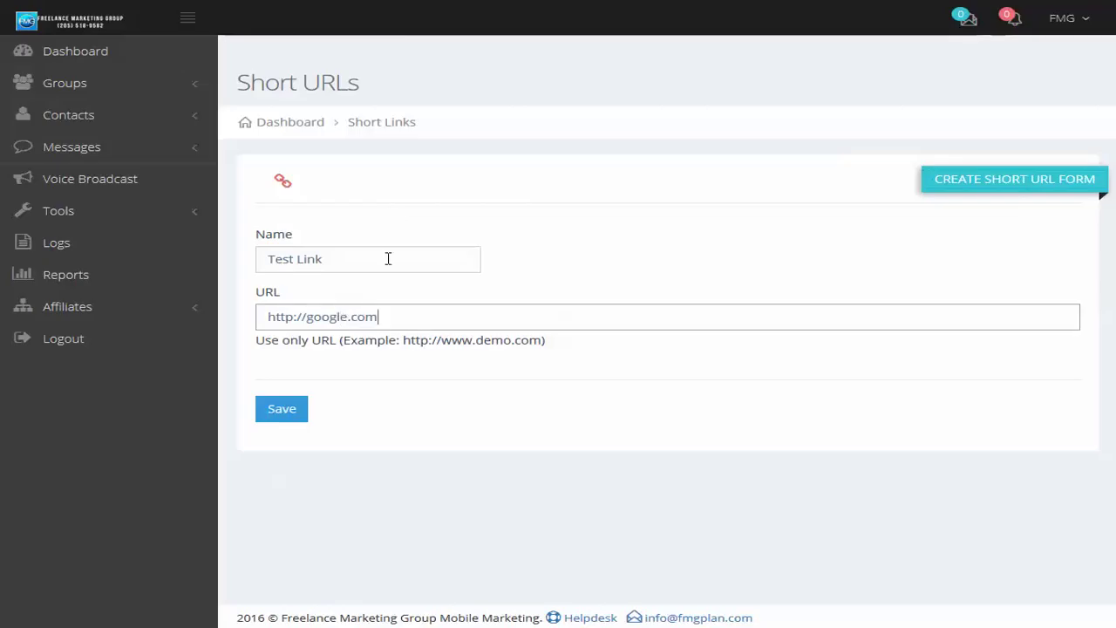
{"action": "left_click", "coordinate": [280, 414]}
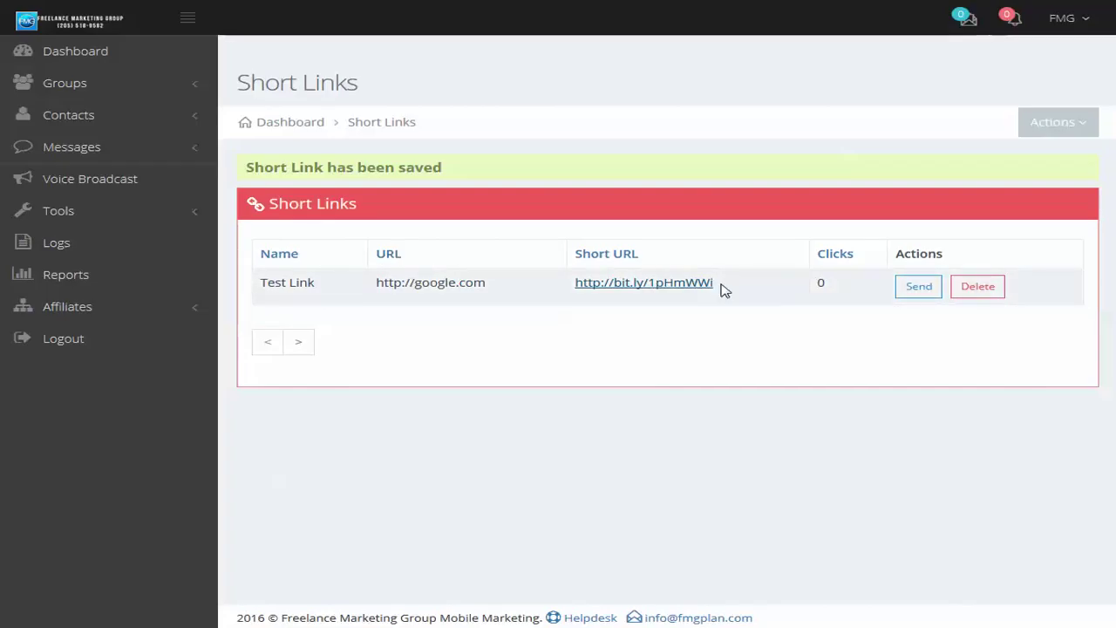
Step: Copy the Test Link's short URL and test it in a new browser tab, closing the tab when done
{"action": "left_click_drag", "start_coordinate": [720, 289], "coordinate": [625, 299]}
{"action": "left_click", "coordinate": [610, 301]}
{"action": "right_click", "coordinate": [632, 290]}
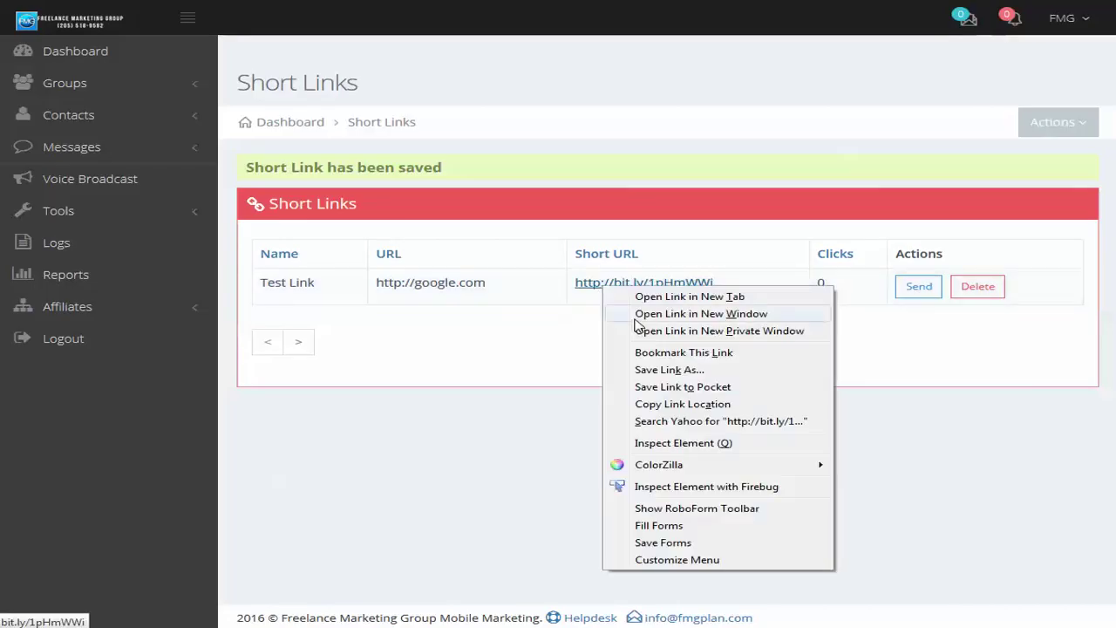
{"action": "left_click", "coordinate": [649, 405]}
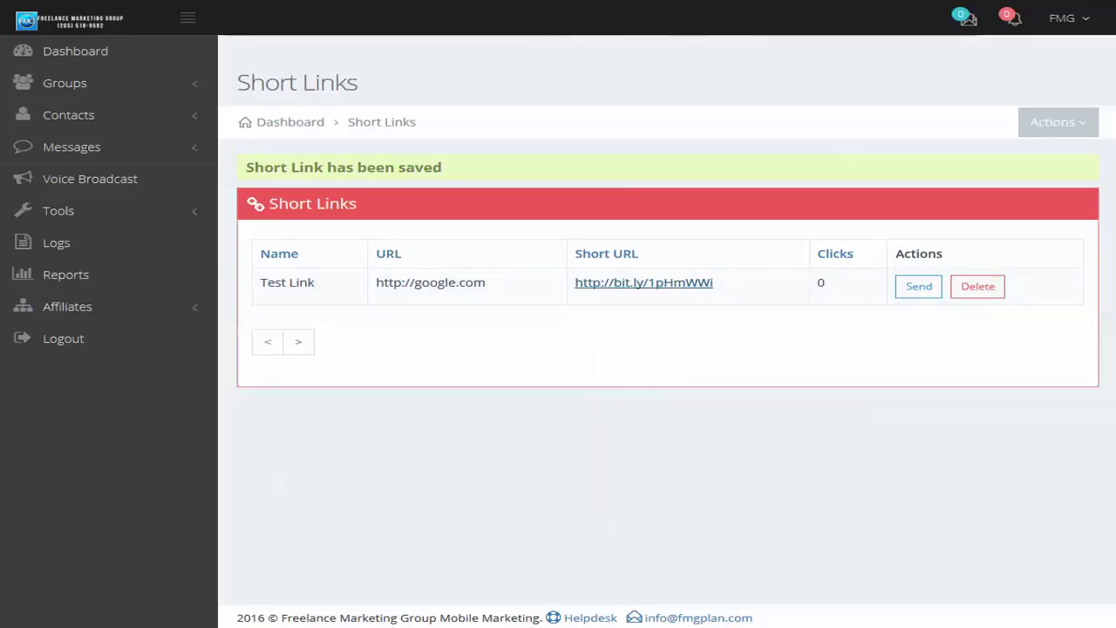
{"action": "key", "text": "ctrl+t"}
{"action": "key", "text": "ctrl+v"}
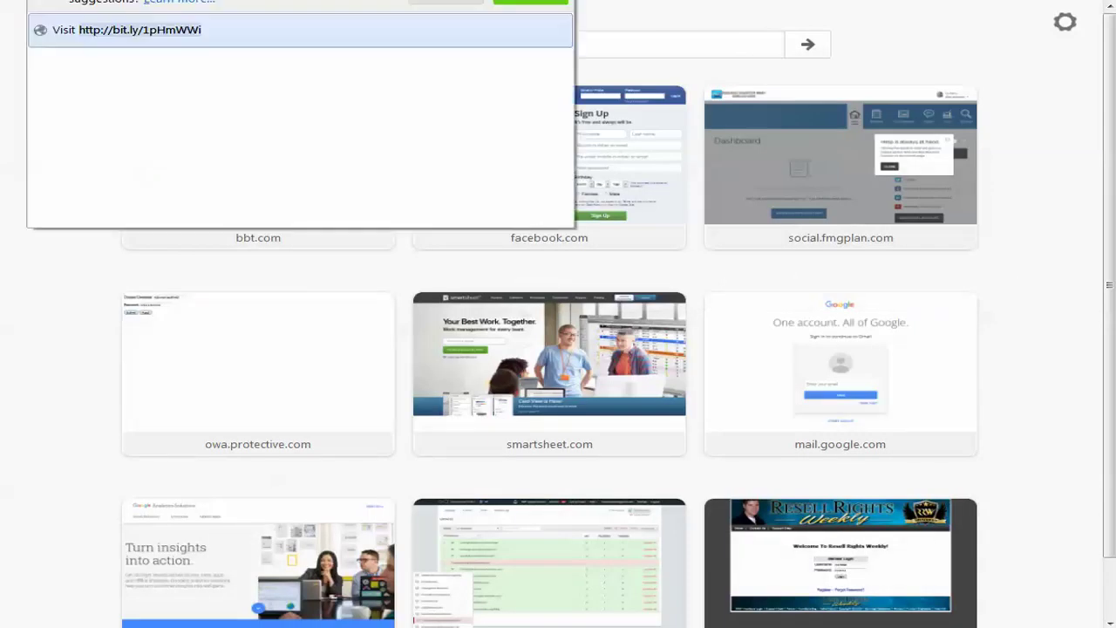
{"action": "key", "text": "Return"}
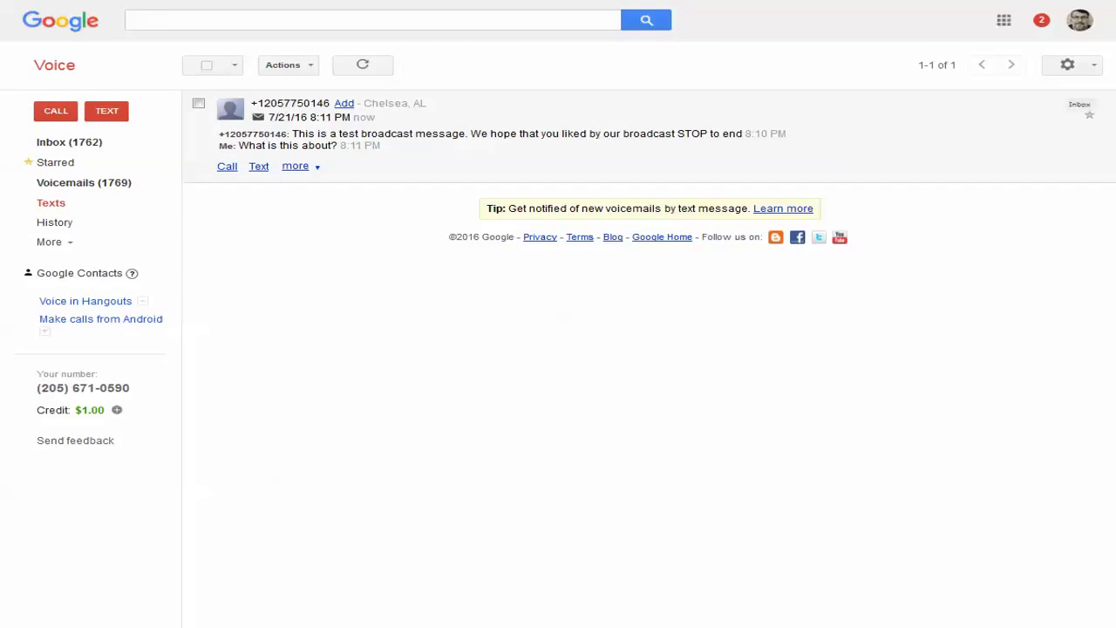
{"action": "key", "text": "ctrl+w"}
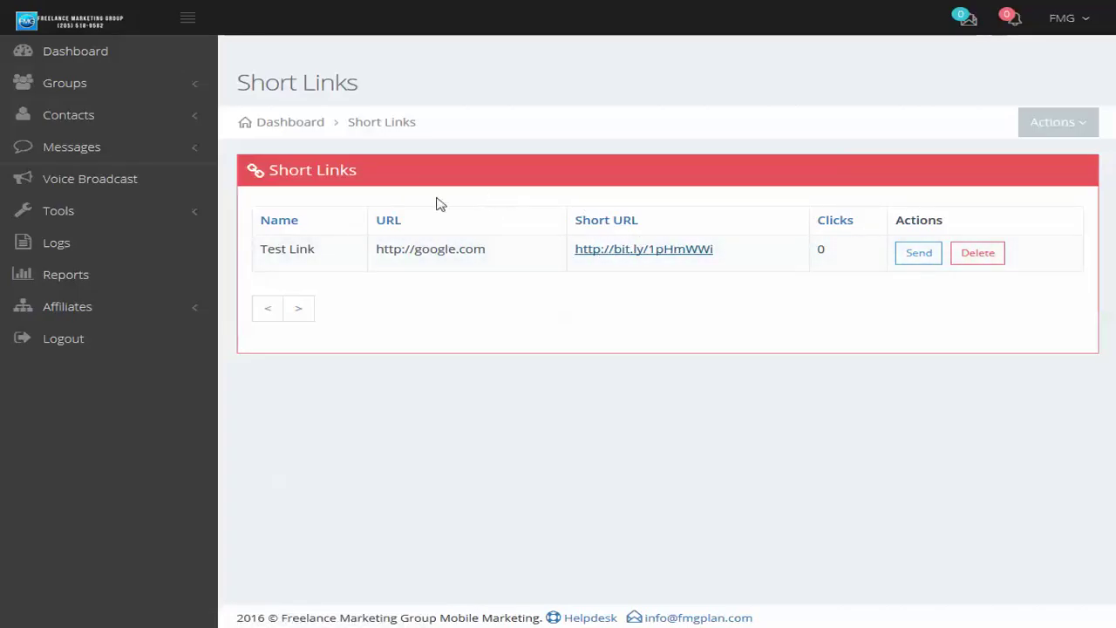
Step: Start a new bulk SMS addressed to individual contacts and select the named contact in the Demo subscribers group
{"action": "left_click", "coordinate": [65, 157]}
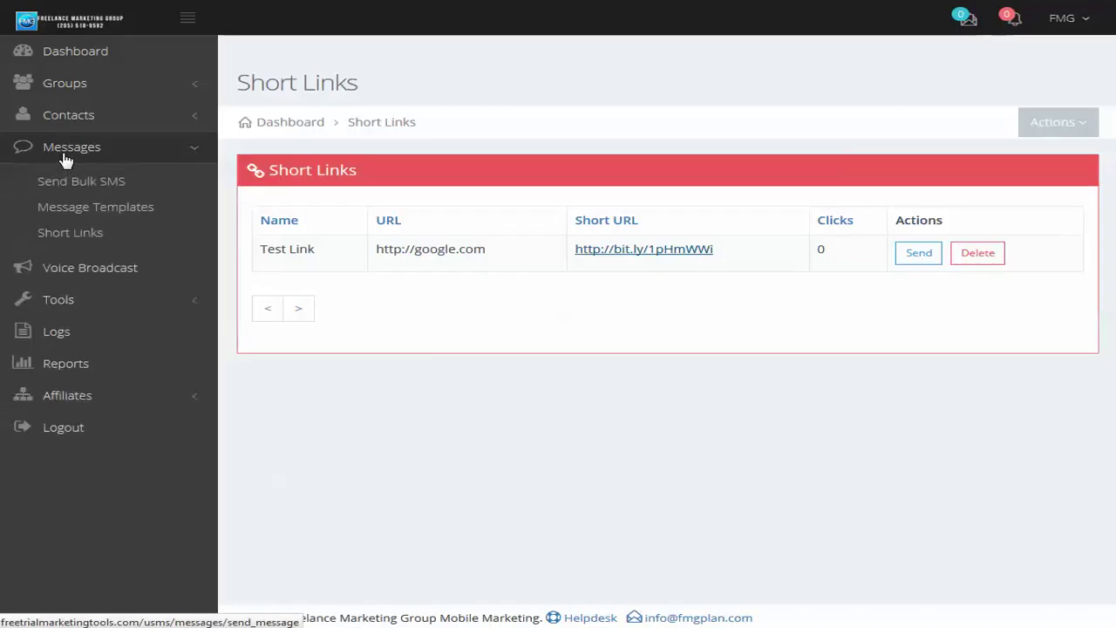
{"action": "left_click", "coordinate": [95, 190]}
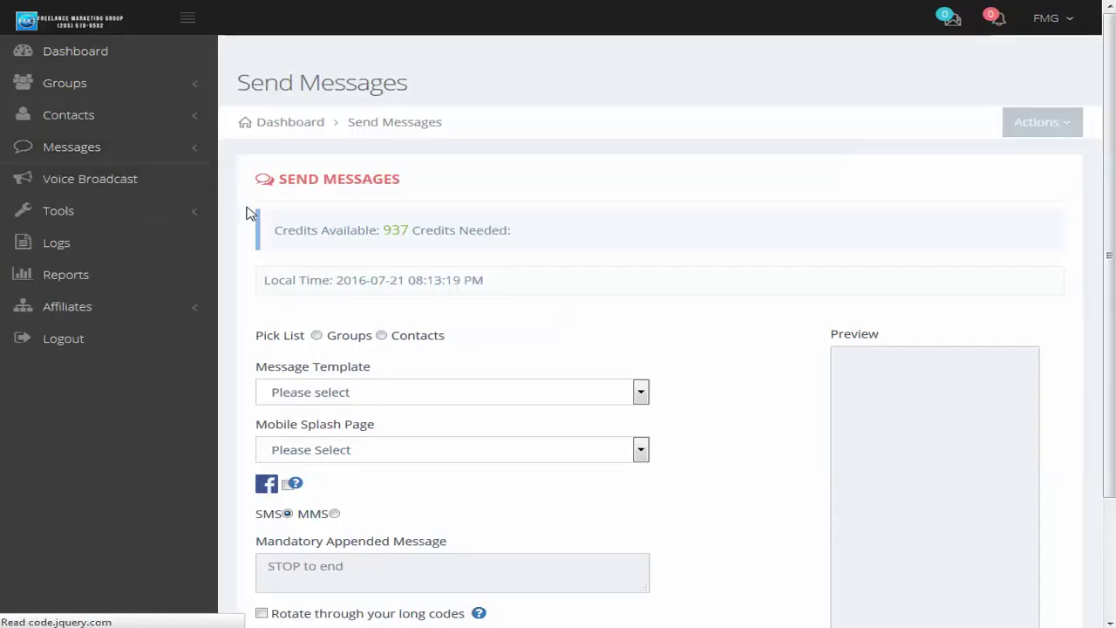
{"action": "left_click", "coordinate": [394, 335]}
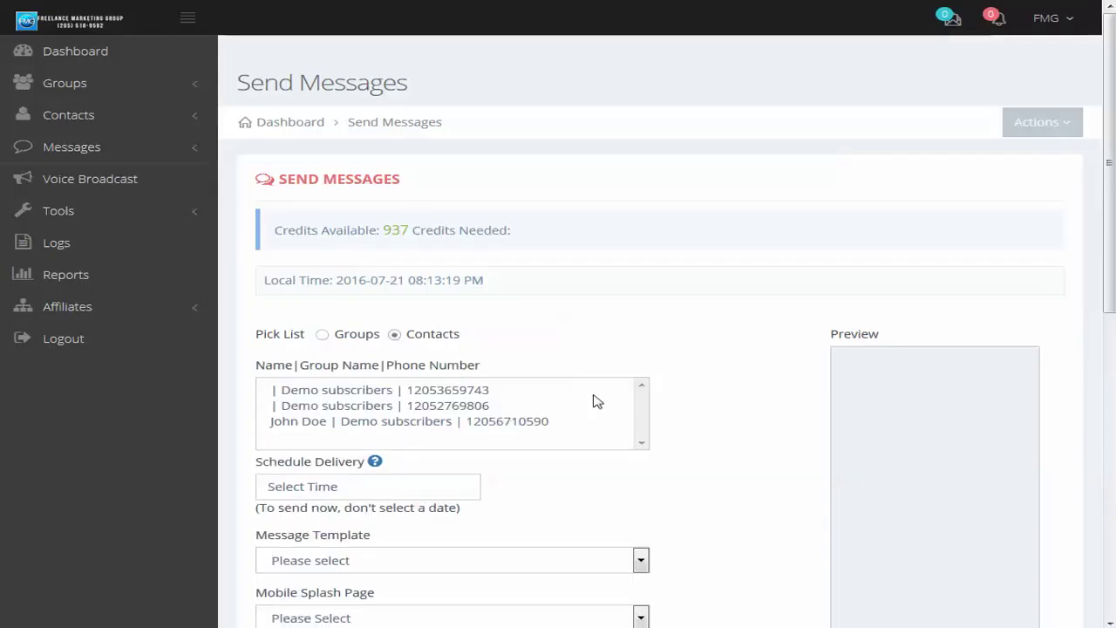
{"action": "left_click", "coordinate": [375, 422]}
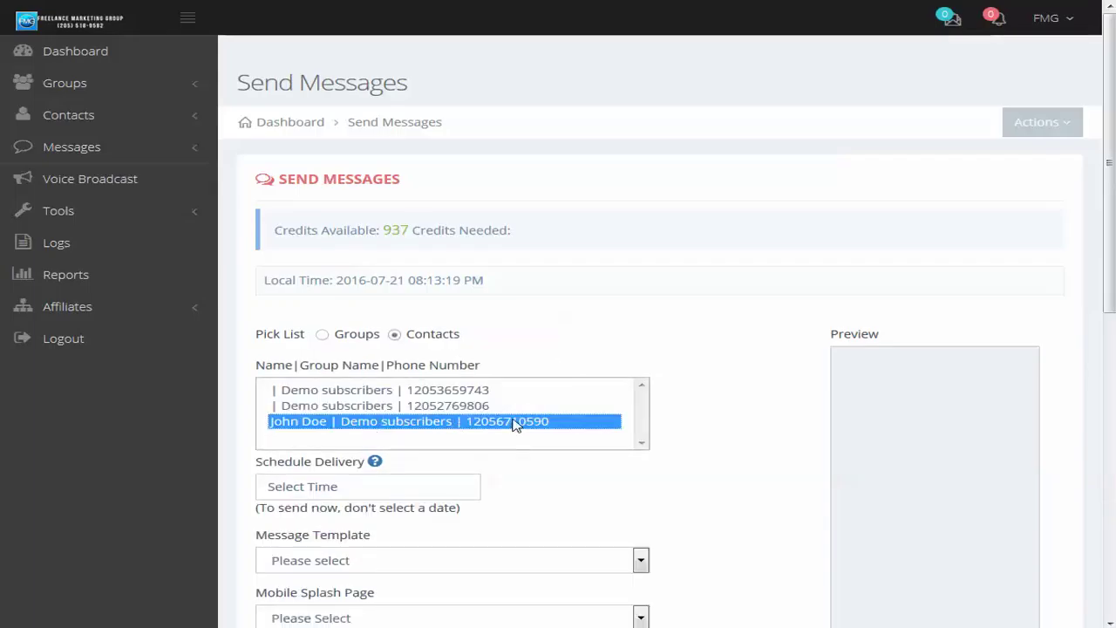
{"action": "scroll", "coordinate": [558, 436], "scroll_direction": "down", "scroll_amount": 2}
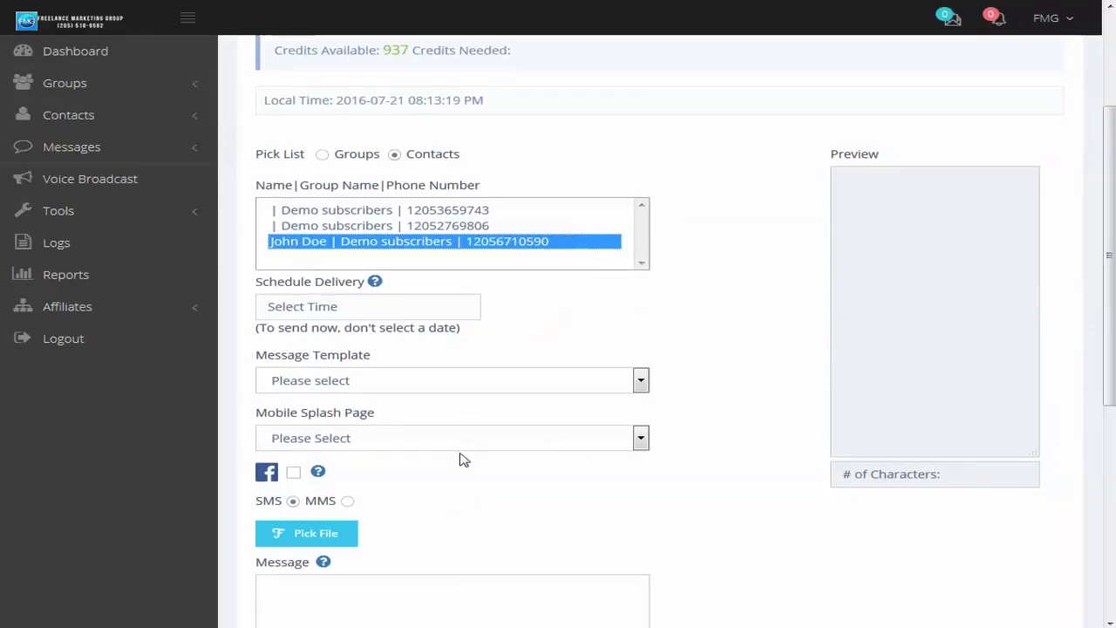
{"action": "scroll", "coordinate": [459, 459], "scroll_direction": "down", "scroll_amount": 2}
{"action": "left_click", "coordinate": [451, 452]}
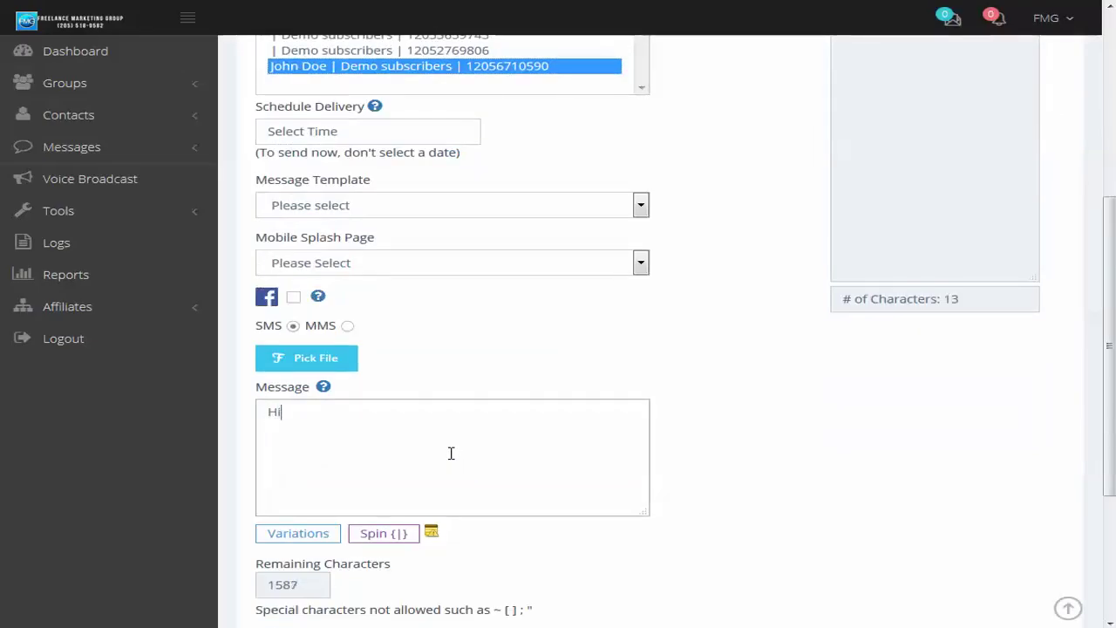
{"action": "type", "text": "Hi John, you"}
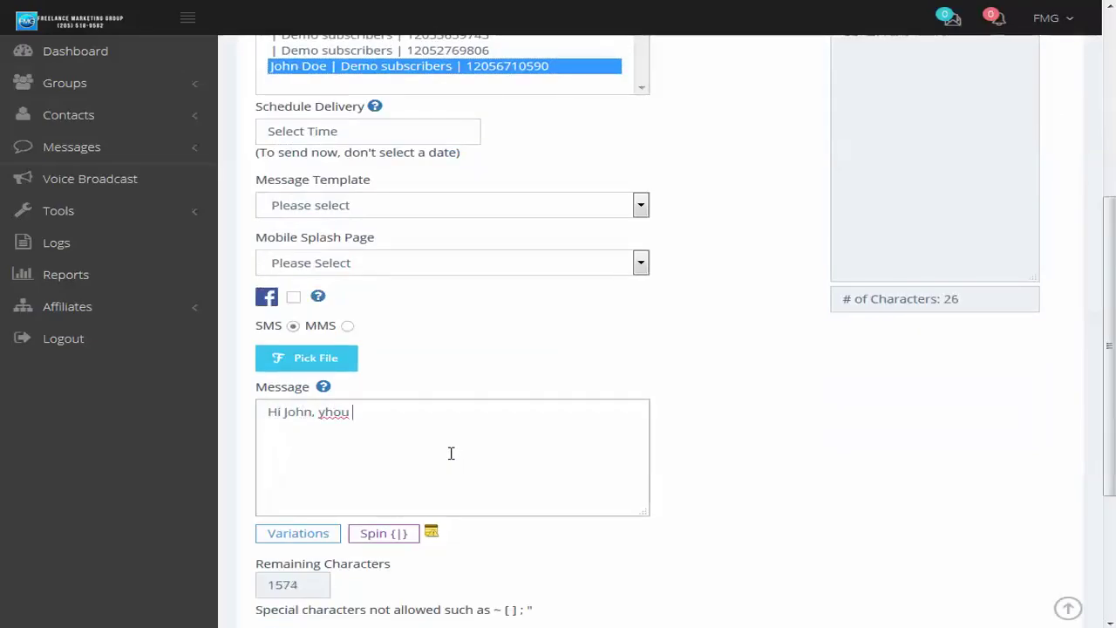
{"action": "key", "text": "BackSpace"}
{"action": "key", "text": "BackSpace"}
{"action": "type", "text": "ou might "}
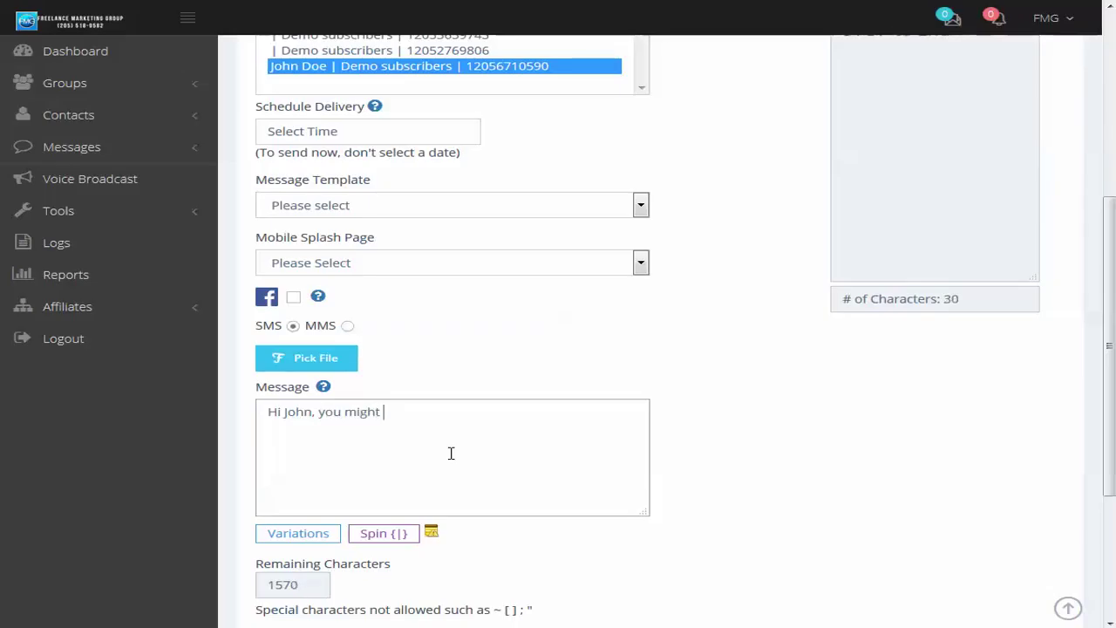
{"action": "type", "text": "be interested in this "}
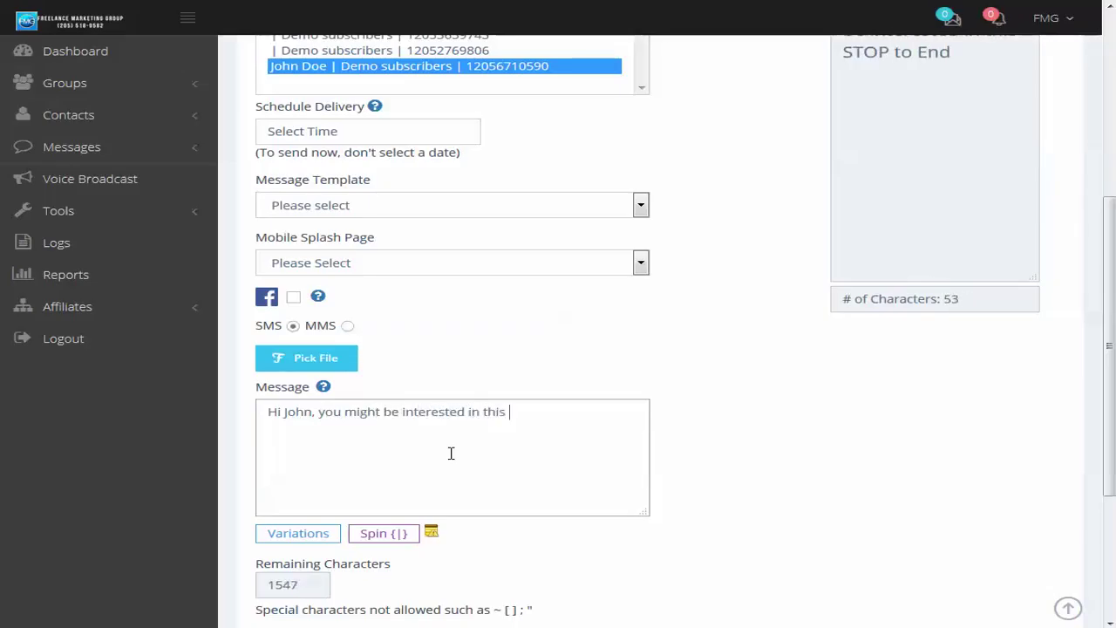
{"action": "type", "text": "link:"}
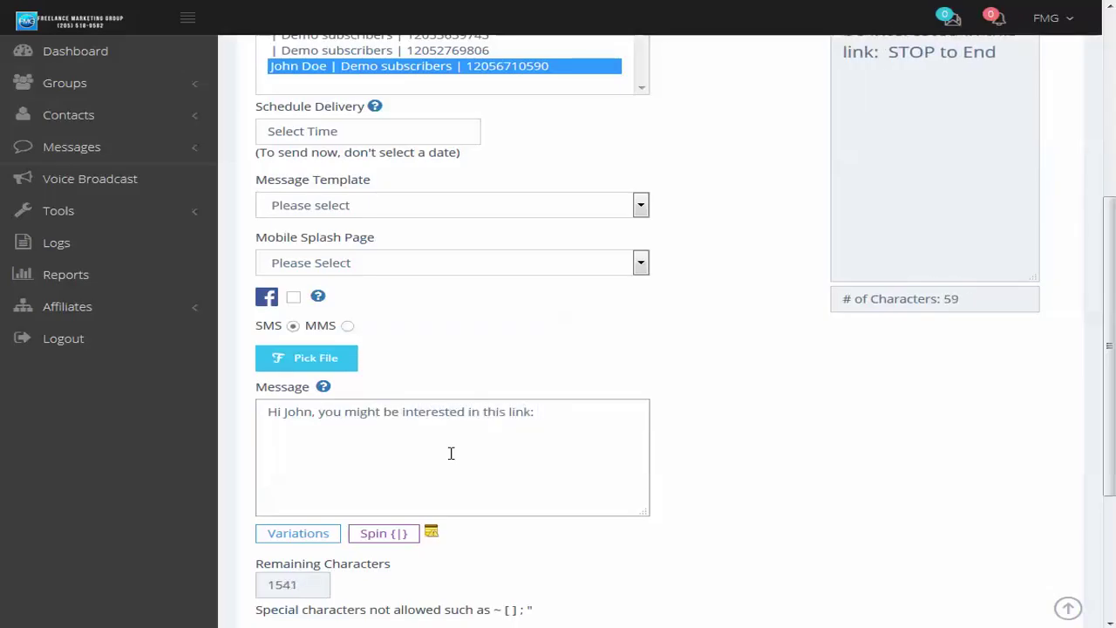
{"action": "type", "text": "http://bit.ly/1pHmWWi"}
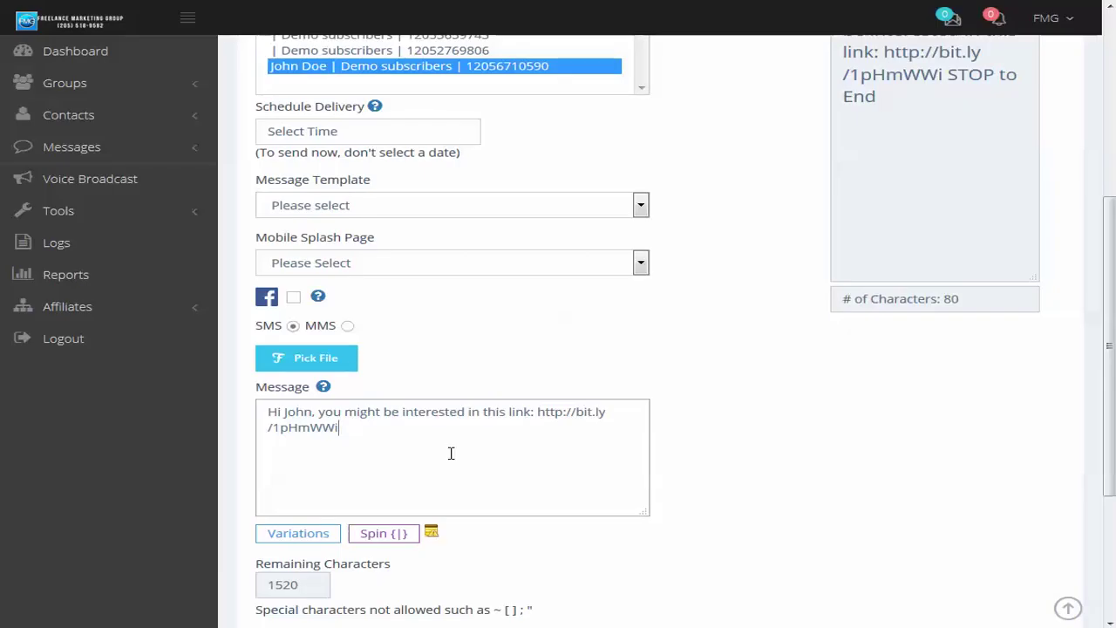
{"action": "scroll", "coordinate": [660, 418], "scroll_direction": "down", "scroll_amount": 2}
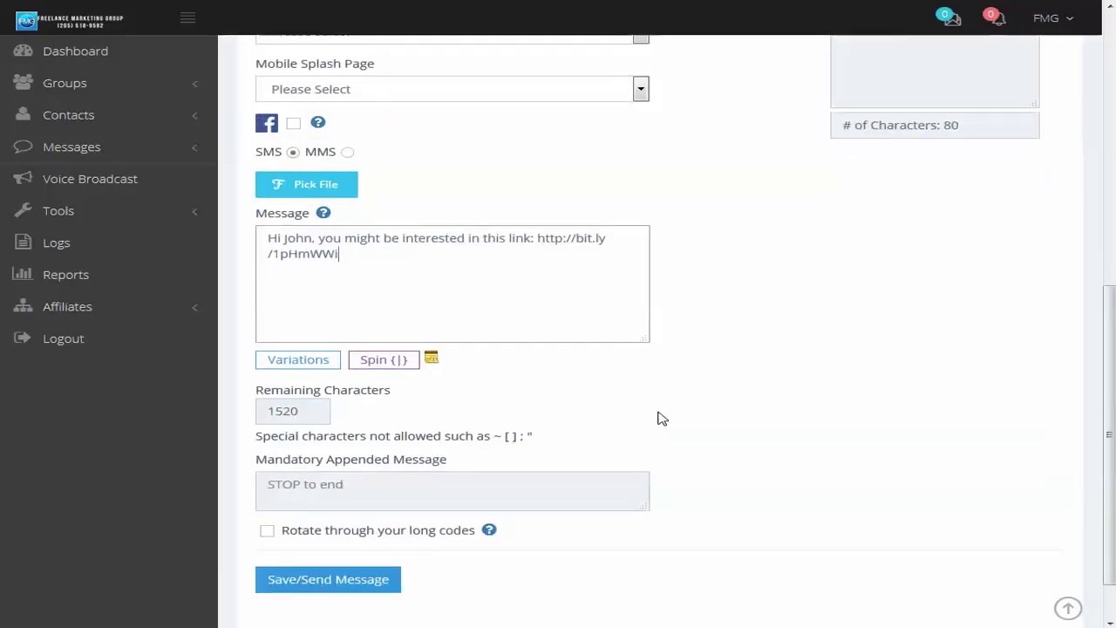
{"action": "left_click", "coordinate": [319, 579]}
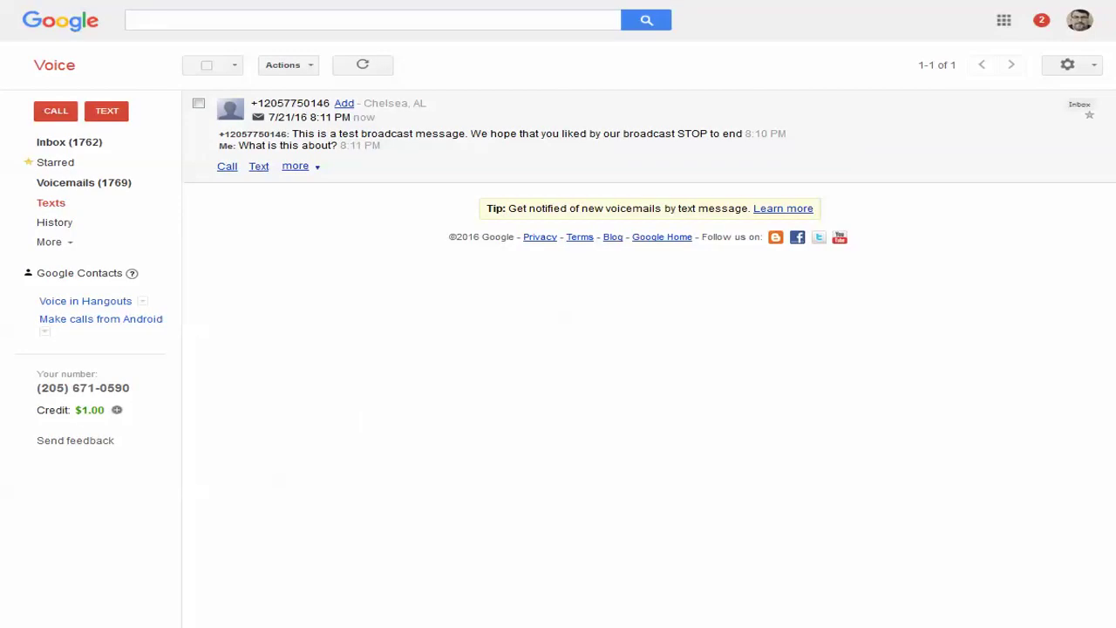
Step: Switch to Google Voice, refresh the texts, and select the short link in the newly received message to inspect its link options
{"action": "left_click", "coordinate": [364, 65]}
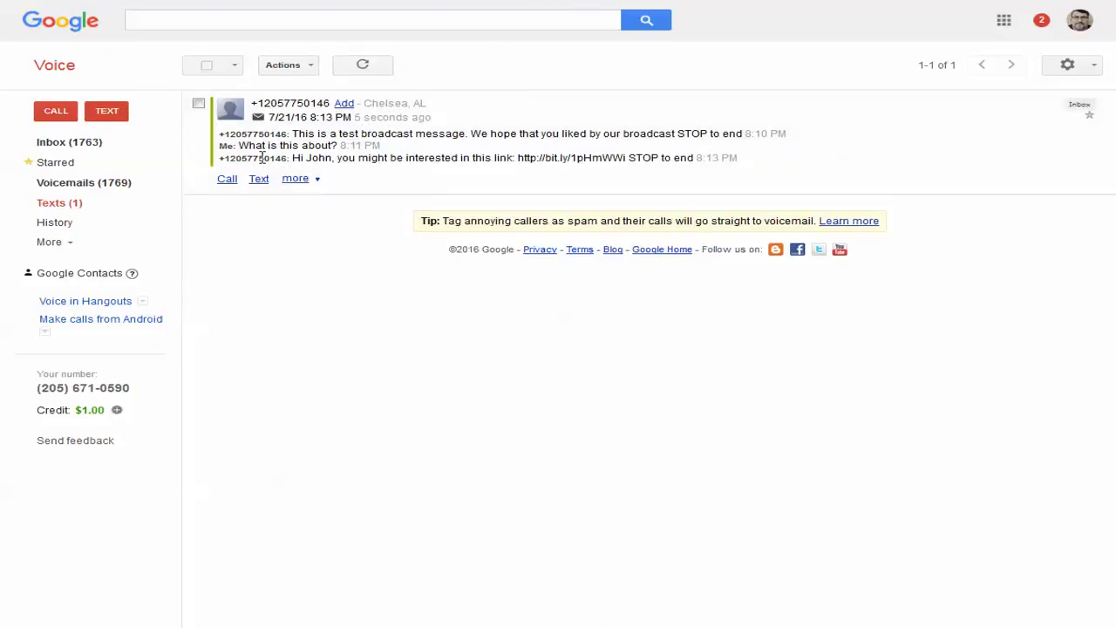
{"action": "left_click", "coordinate": [351, 154]}
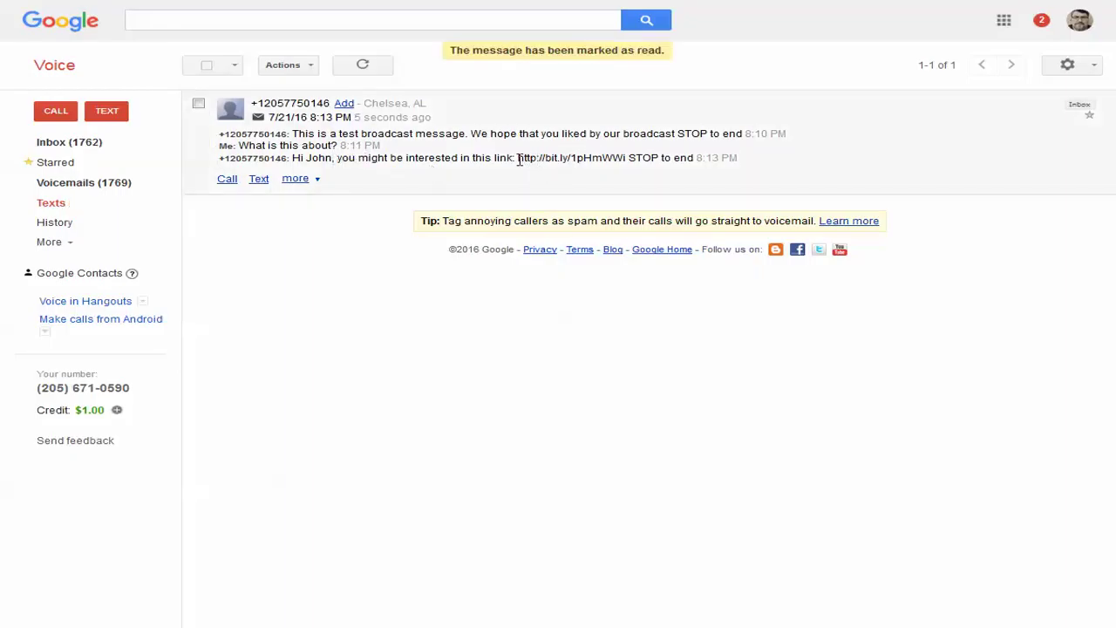
{"action": "left_click_drag", "start_coordinate": [519, 160], "coordinate": [624, 153]}
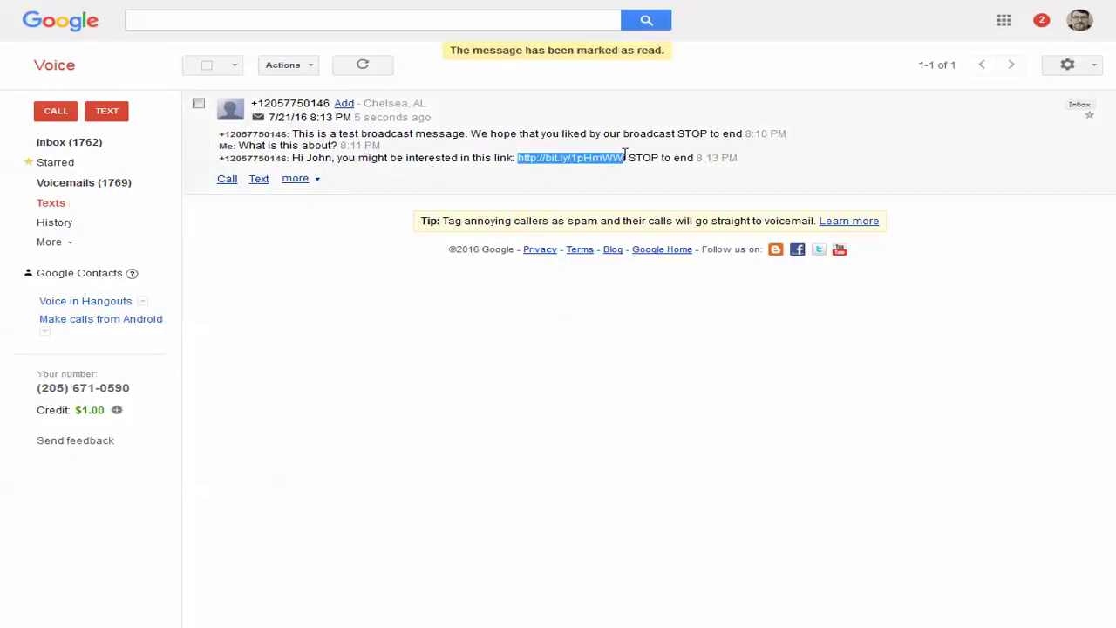
{"action": "right_click", "coordinate": [571, 160]}
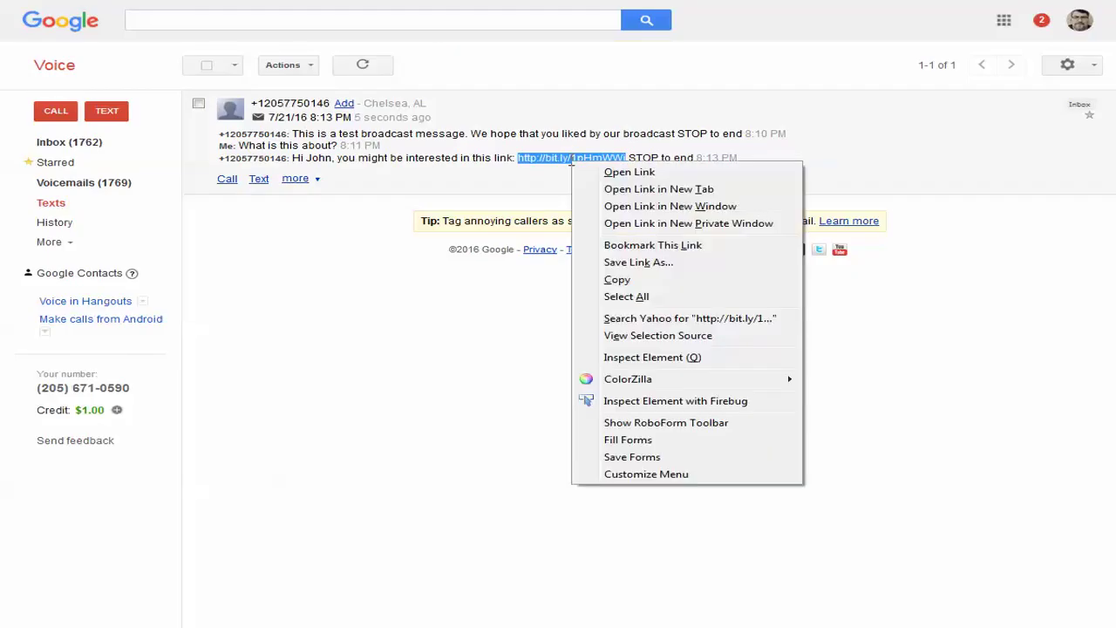
{"action": "left_click", "coordinate": [523, 188]}
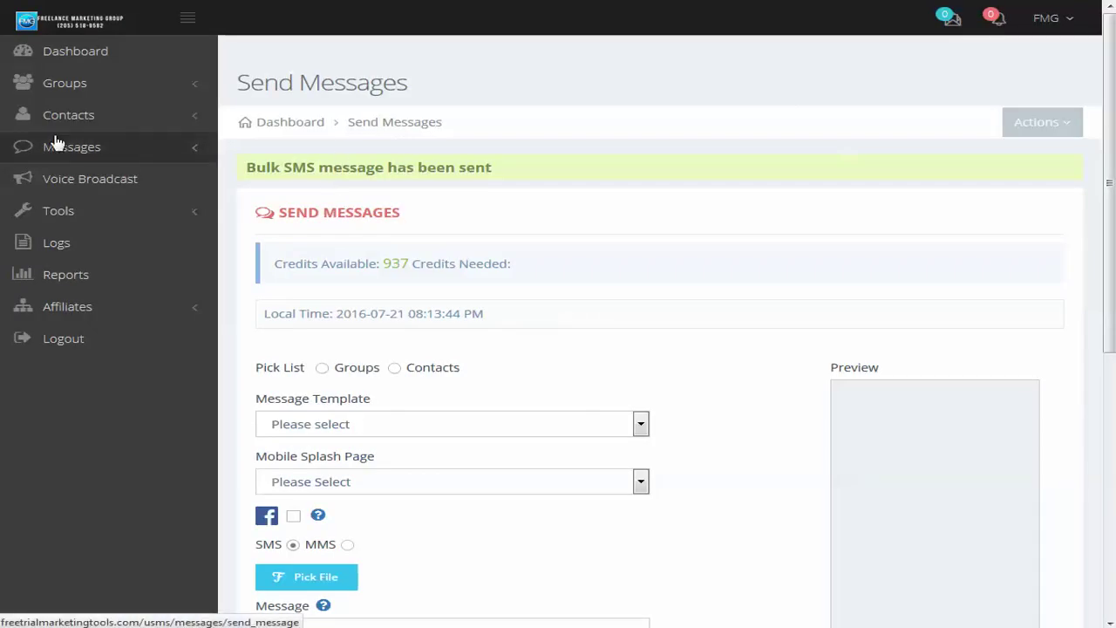
Step: Return to the SMS platform, review the Test Link's click count in the short links list, and open the voice broadcasts page
{"action": "left_click", "coordinate": [56, 145]}
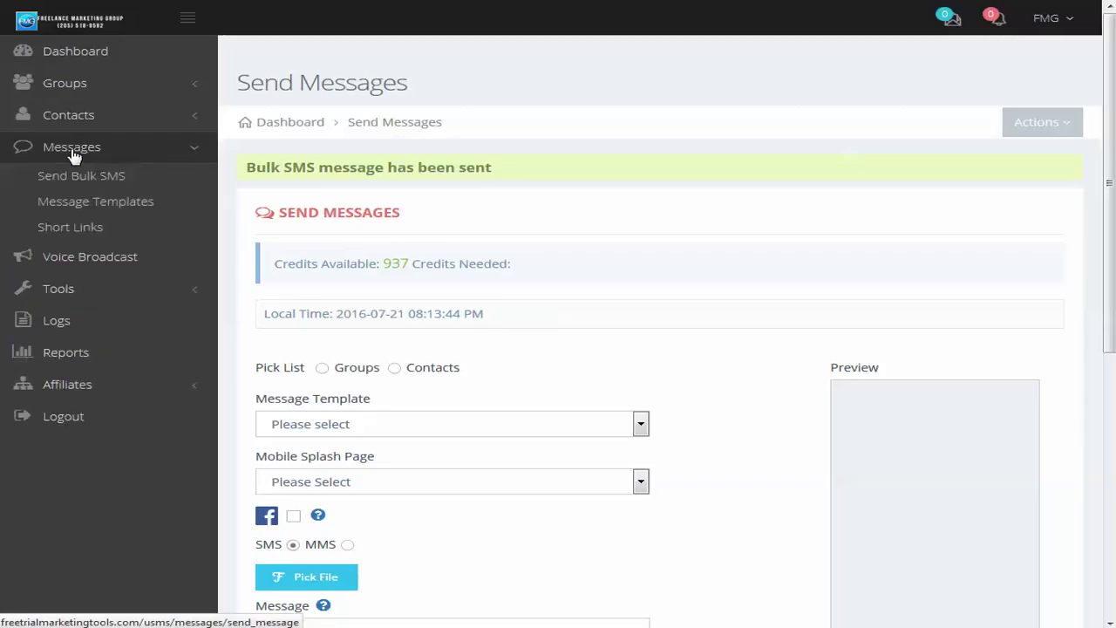
{"action": "left_click", "coordinate": [68, 232]}
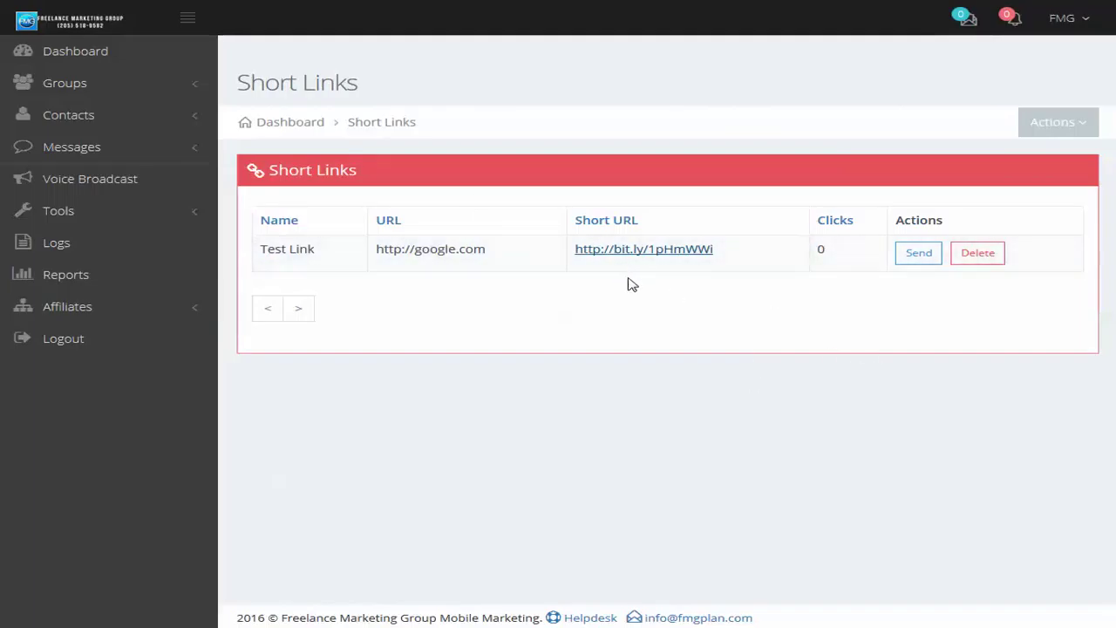
{"action": "left_click", "coordinate": [73, 148]}
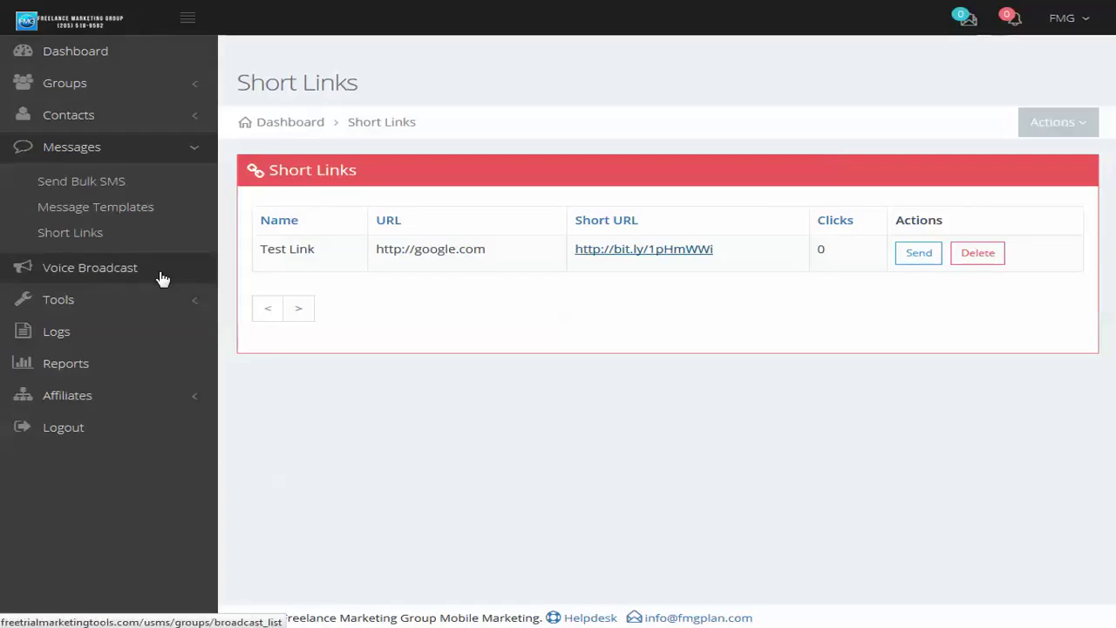
{"action": "left_click", "coordinate": [12, 272]}
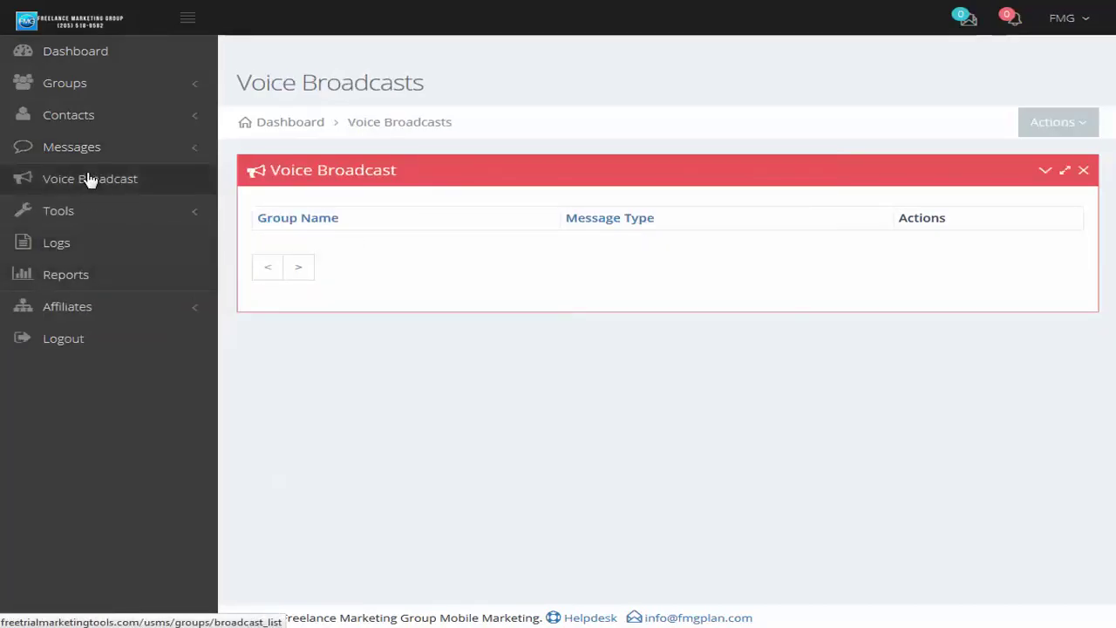